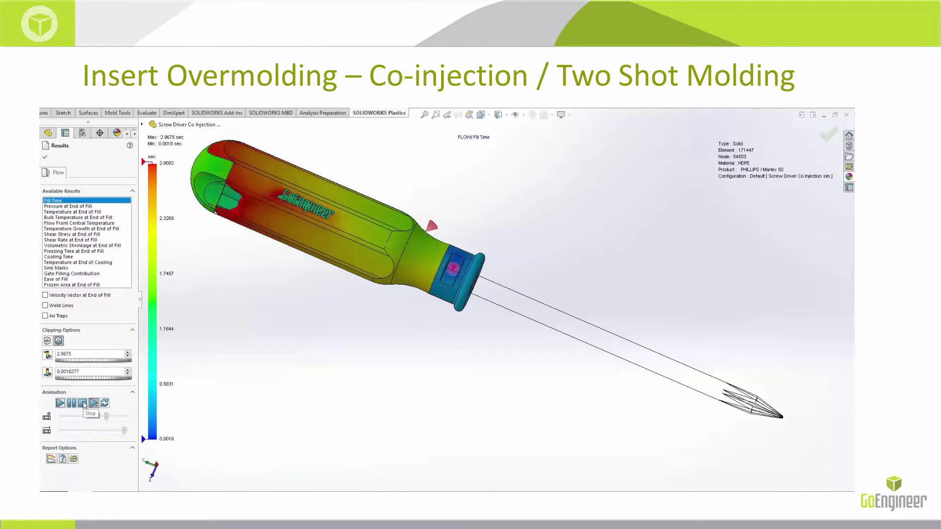
Stop and replay the co-injection fill-time animation to show the fully filled screwdriver
click(82, 404)
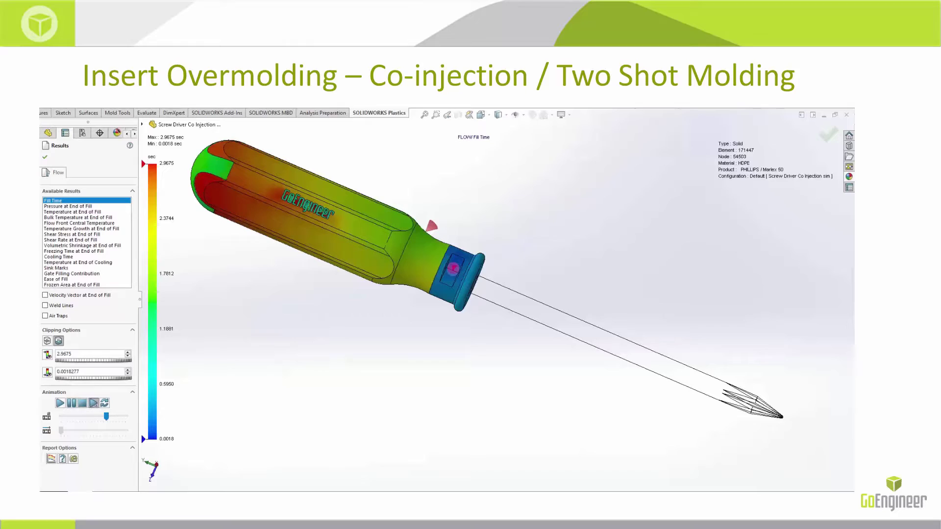
click(59, 404)
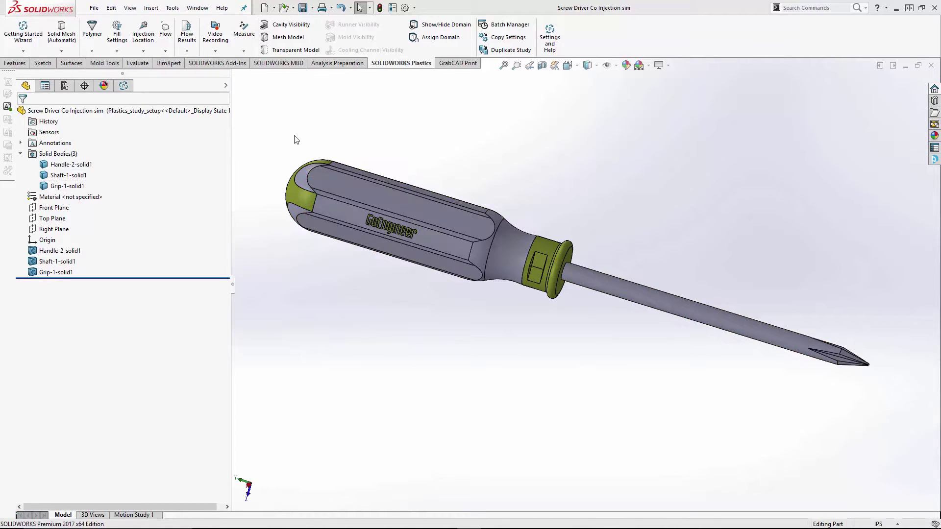
Bring up the screwdriver's Plastics_study_setup tree, scrolled to the top
click(123, 86)
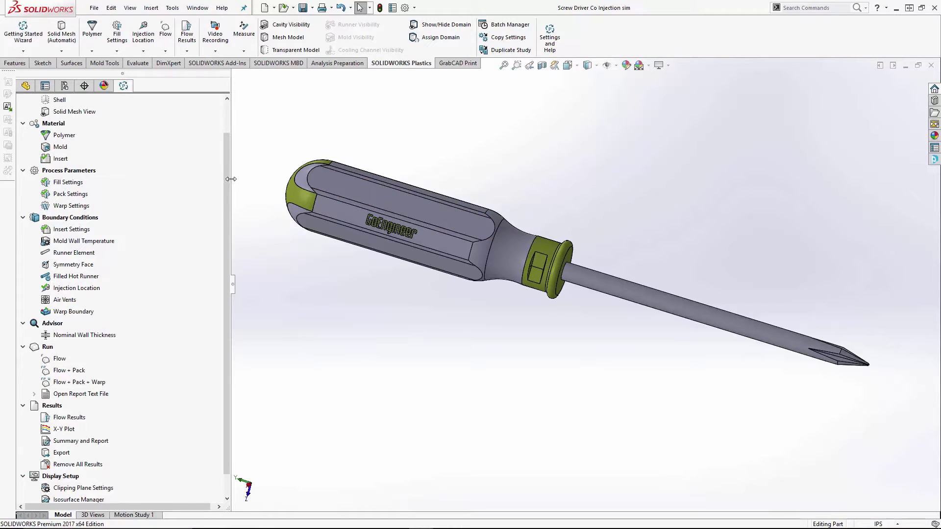
scroll(225, 183, up, 1)
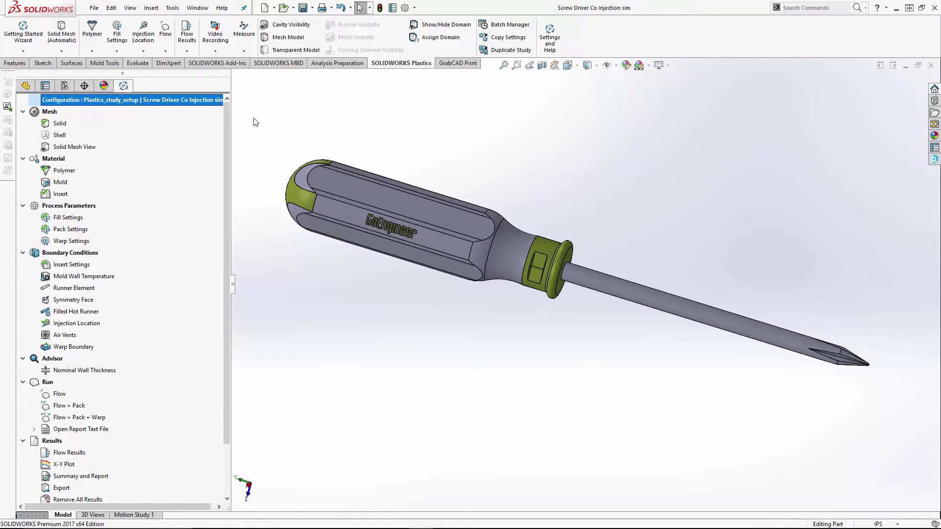
Show the screwdriver mesh and start a manual solid mesh reusing the previous parameters
click(294, 37)
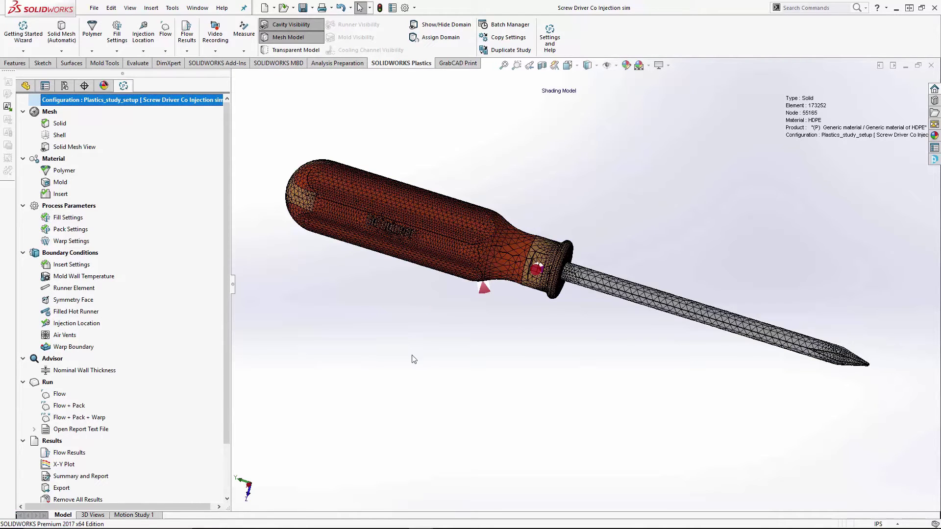
middle_drag(429, 369, 509, 328)
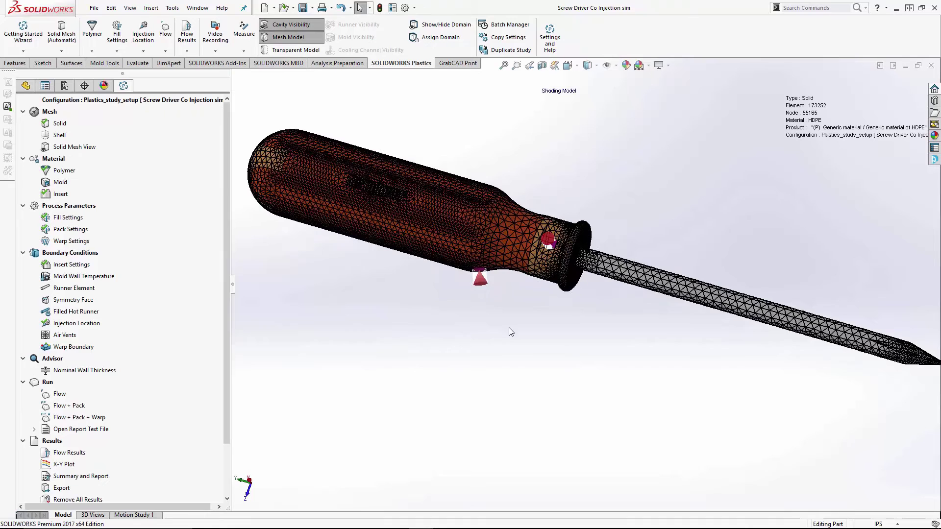
right_click(62, 126)
click(95, 140)
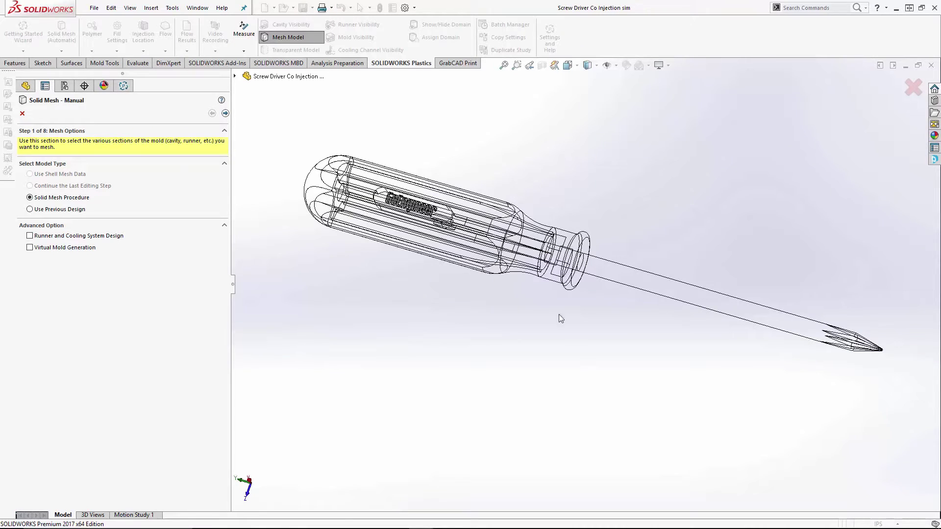
click(224, 114)
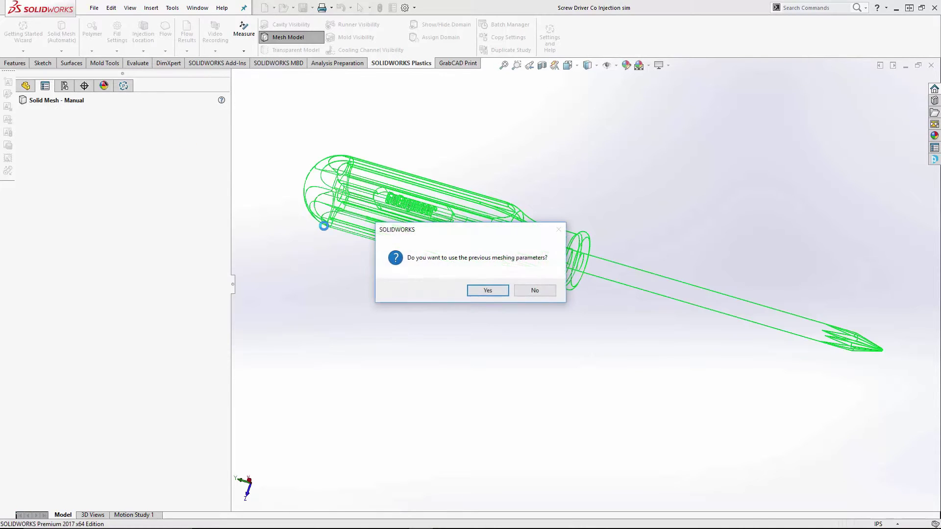
click(494, 291)
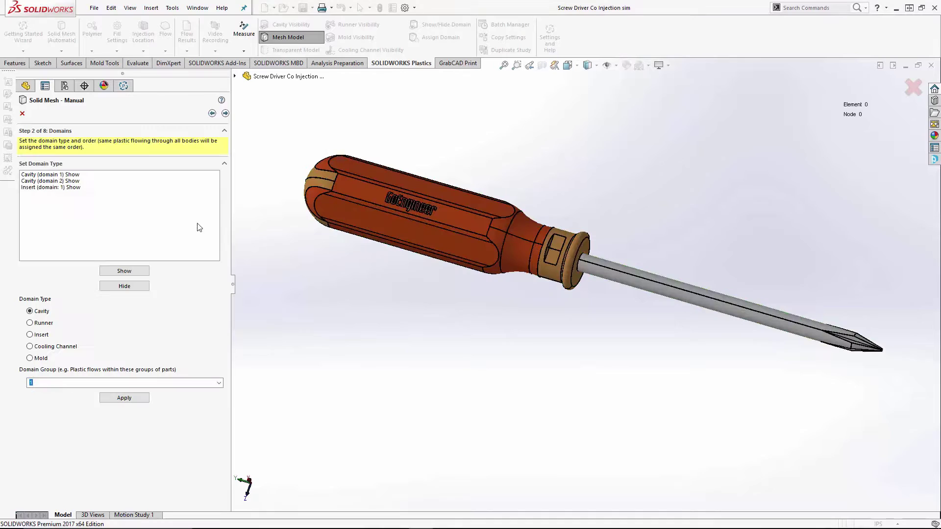
Review the cavity and insert domains and set the first cavity's domain type to Cavity
click(50, 176)
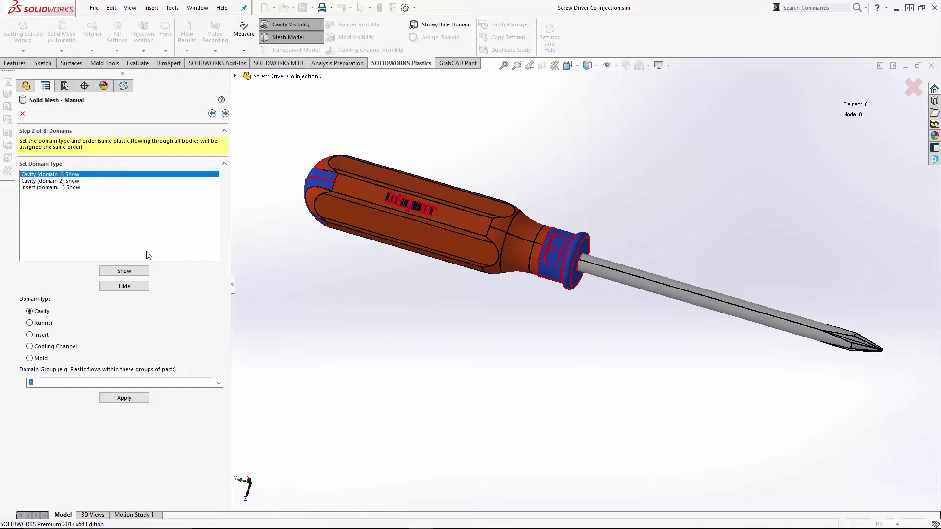
click(48, 182)
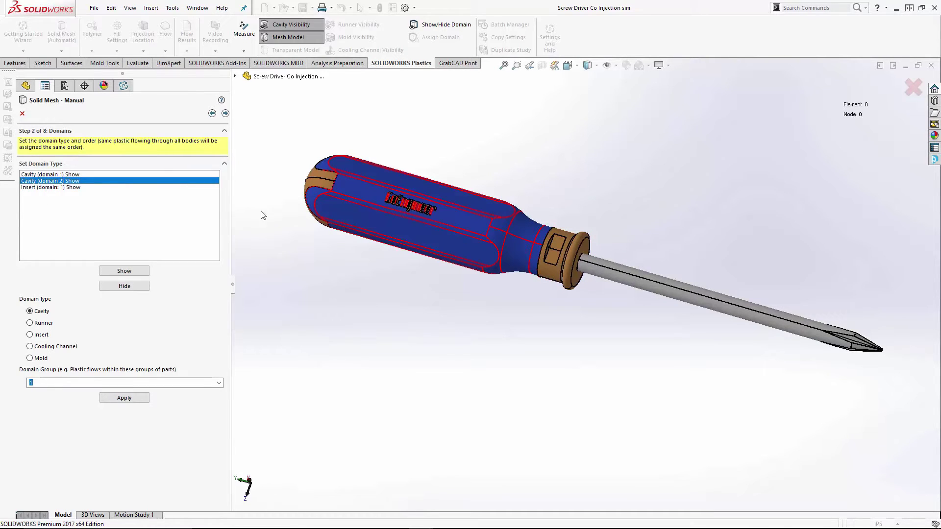
click(68, 187)
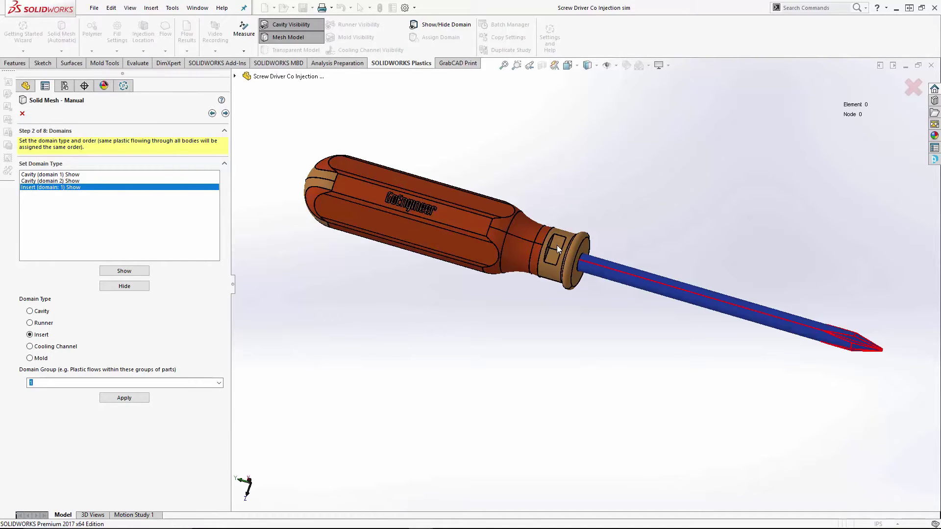
click(69, 174)
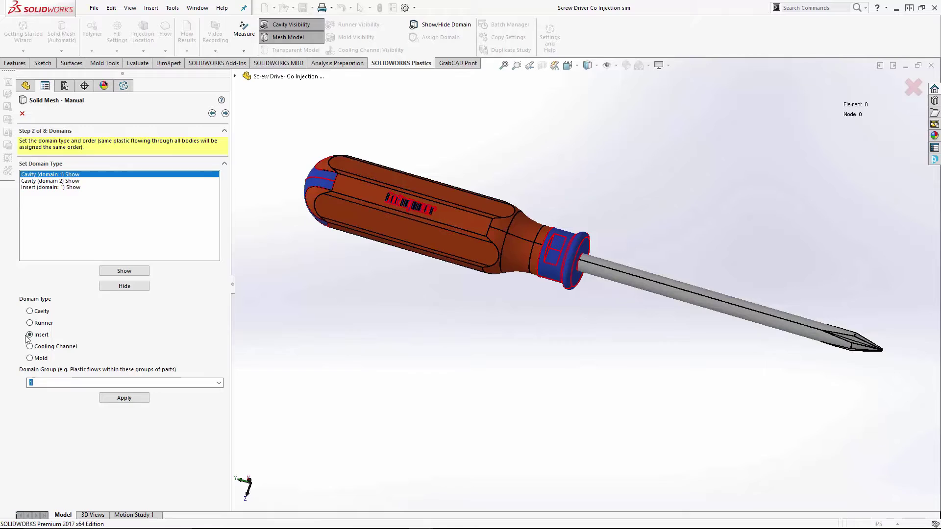
click(42, 312)
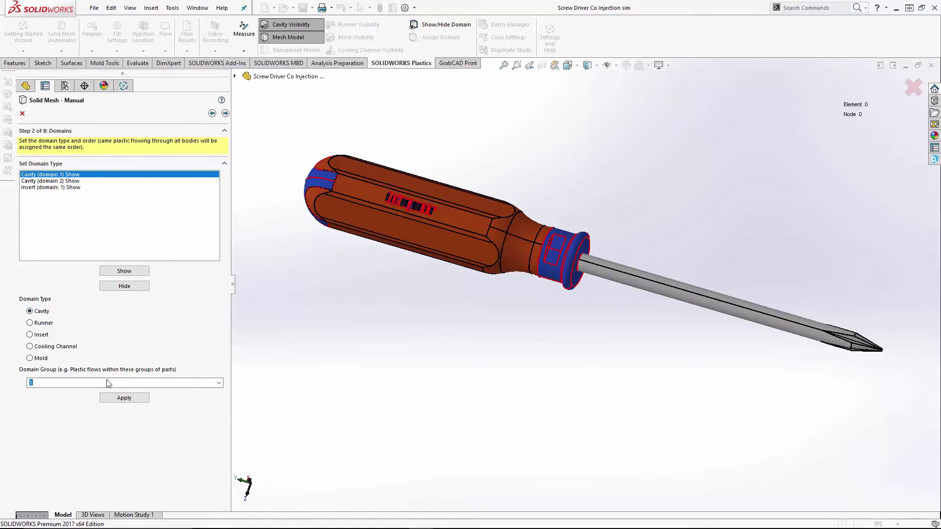
click(116, 399)
Merge the second cavity into domain group 1 and advance to the surface mesh step
click(70, 181)
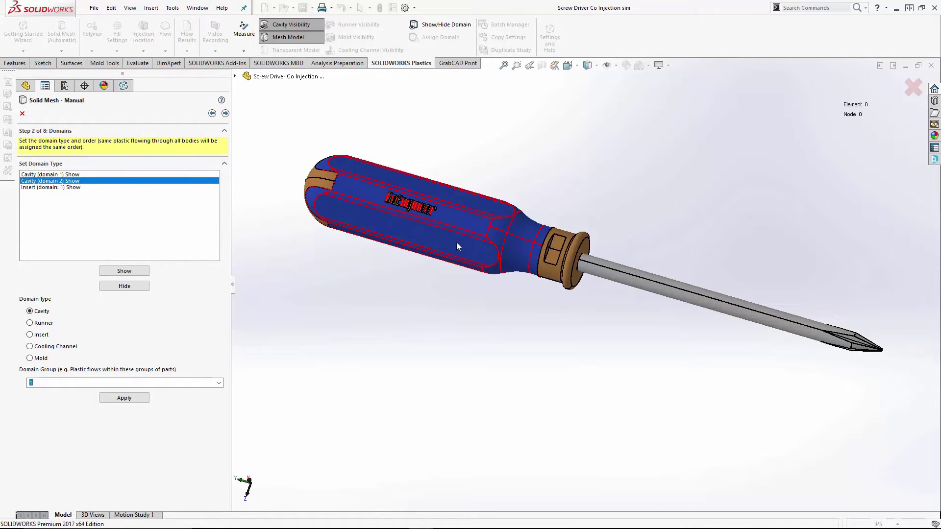
click(213, 383)
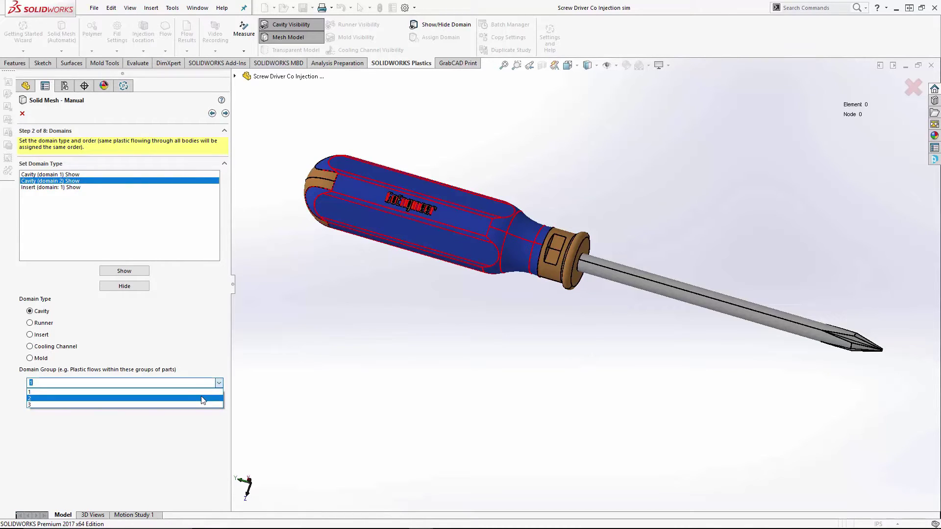
click(204, 392)
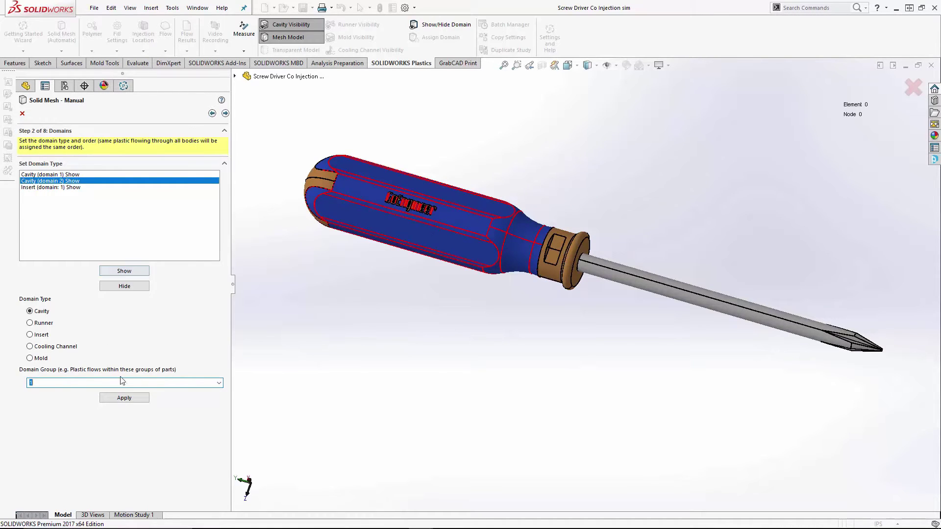
click(130, 398)
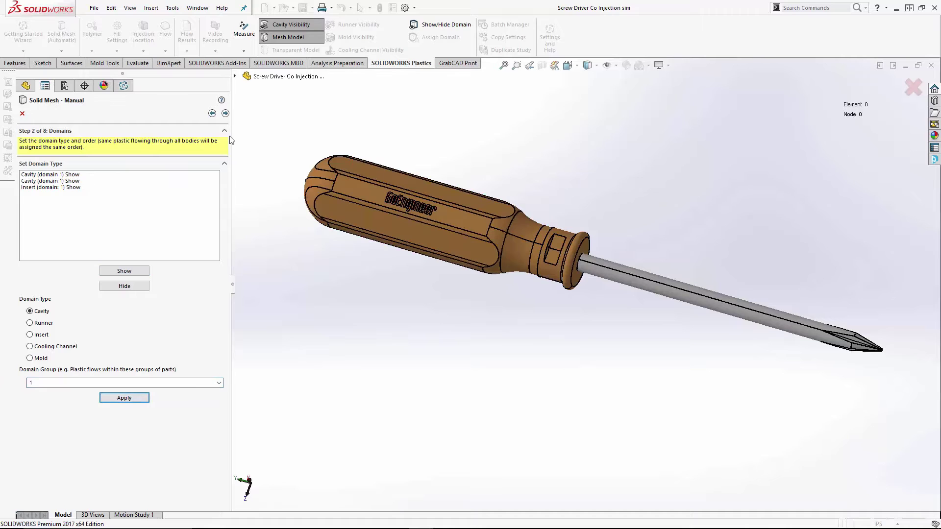
click(225, 114)
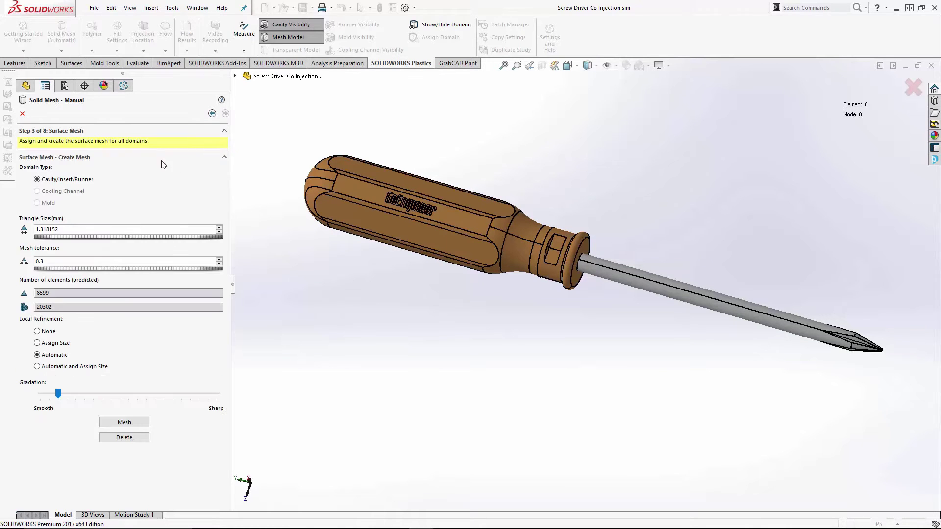
Leave the meshing setup, keeping the existing mesh, and inspect the meshed screwdriver
click(22, 114)
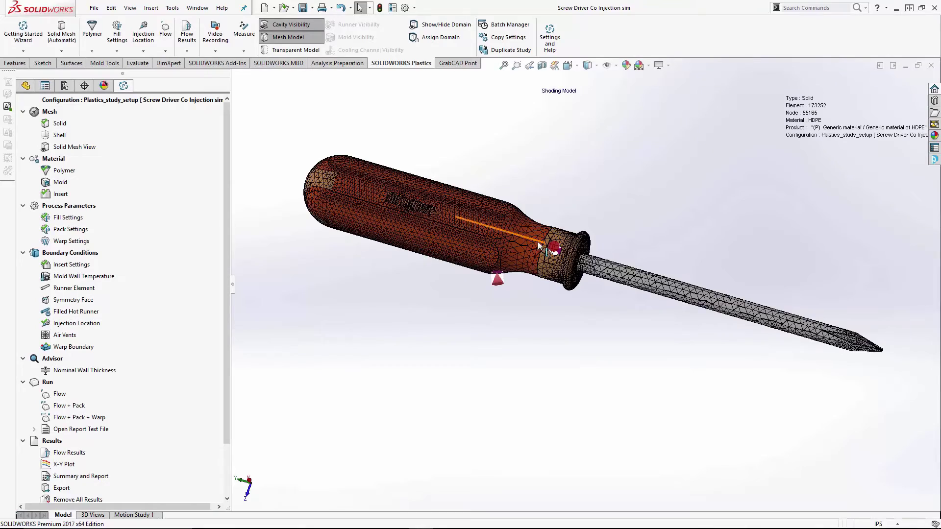
scroll(536, 245, up, 3)
scroll(517, 289, down, 3)
middle_drag(516, 292, 550, 294)
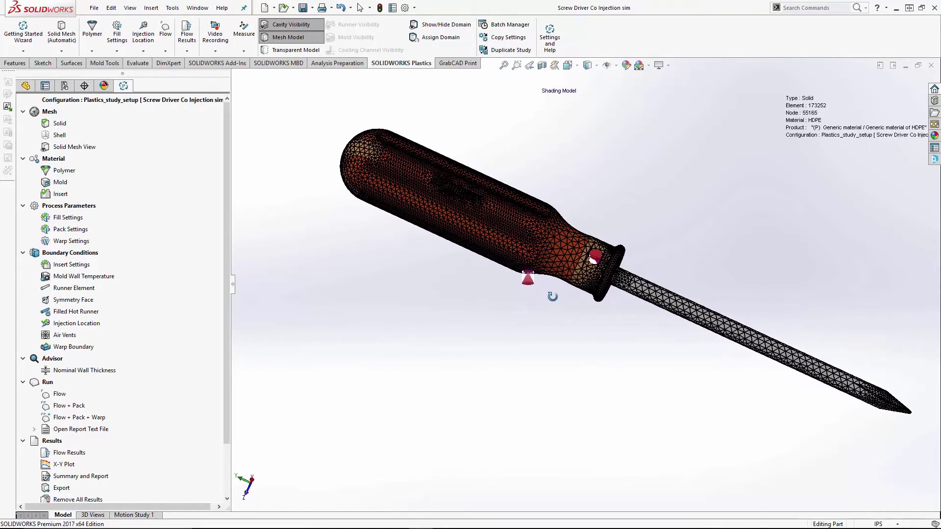
scroll(563, 280, down, 4)
scroll(504, 338, up, 3)
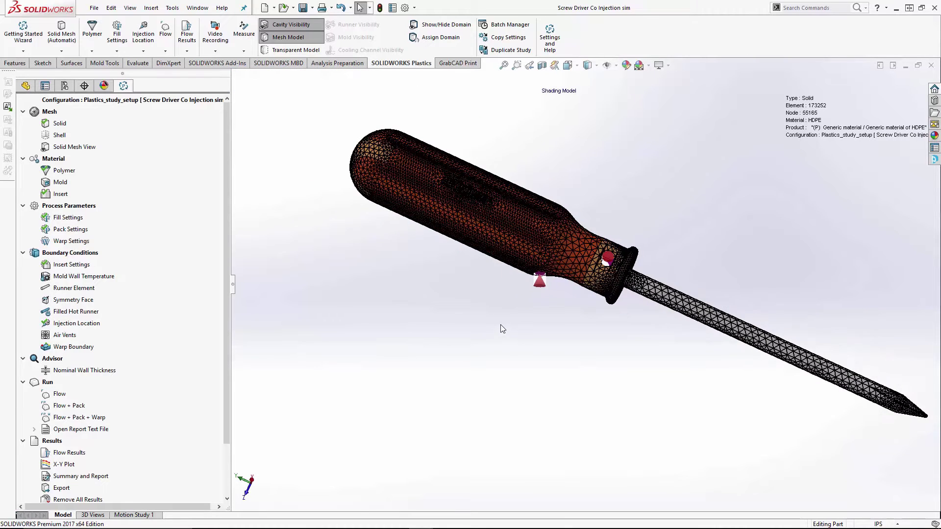
Review the polymer materials assigned to Cavity (Part) 1 and Cavity (Part) 2
double_click(60, 175)
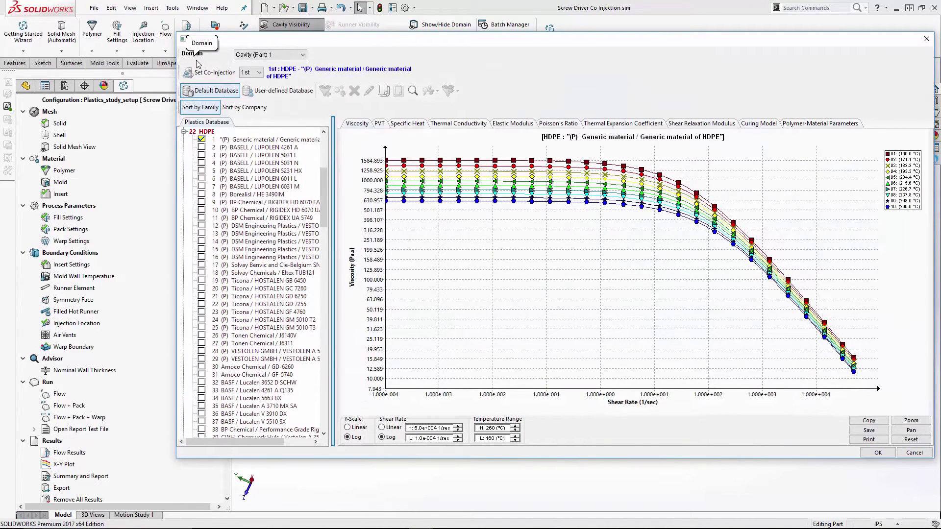
click(300, 57)
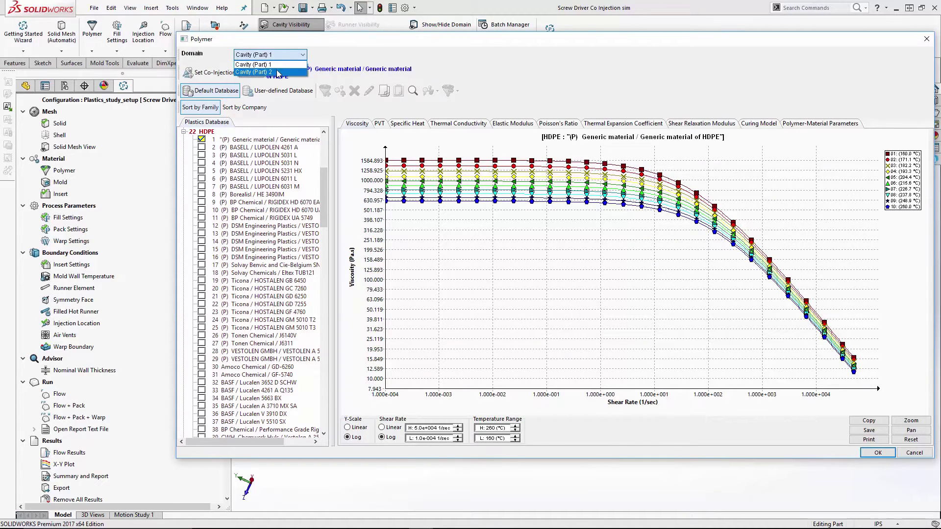
click(278, 66)
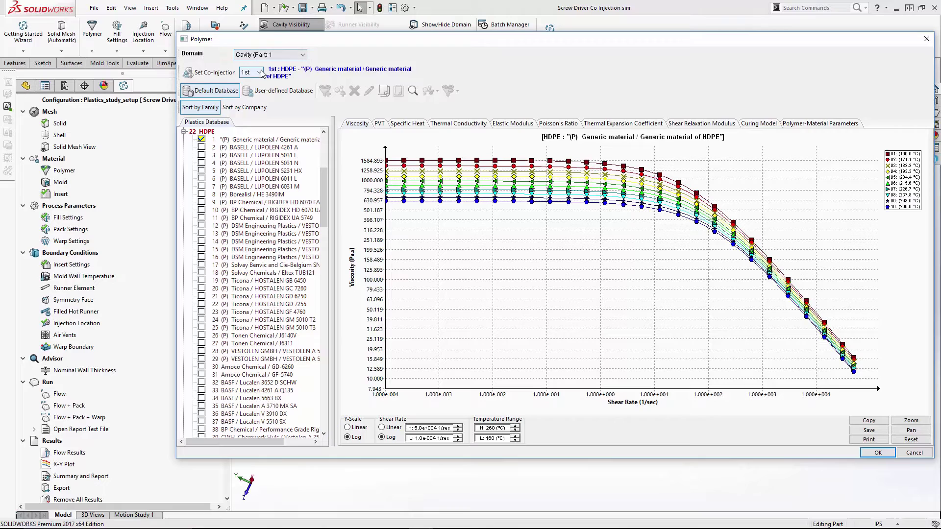
click(286, 56)
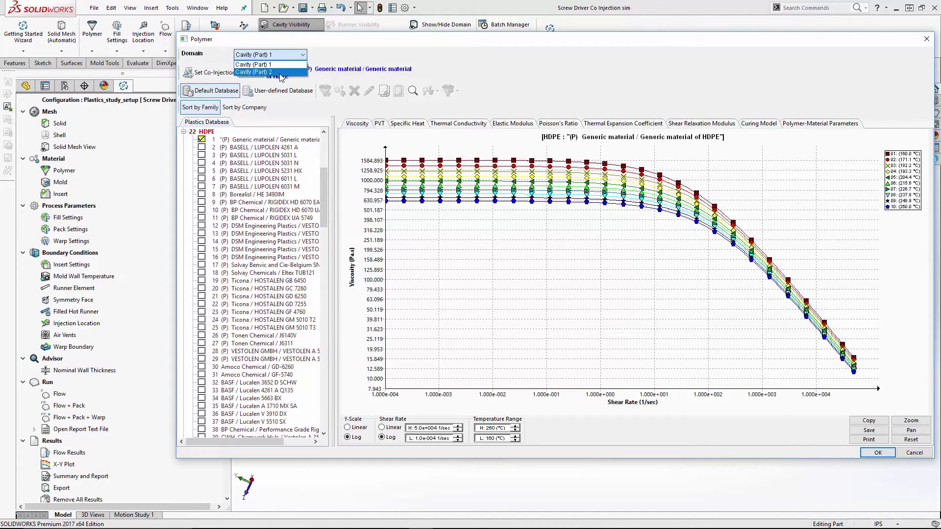
click(279, 73)
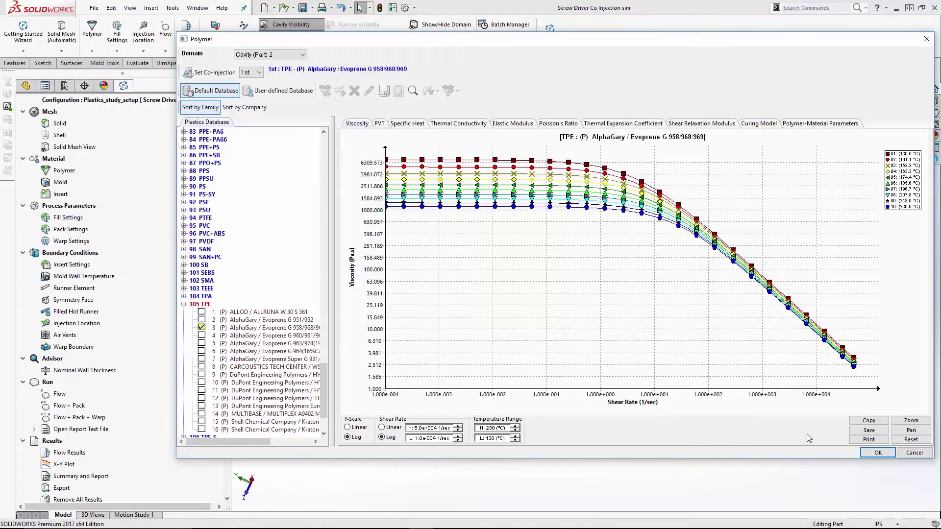
click(867, 452)
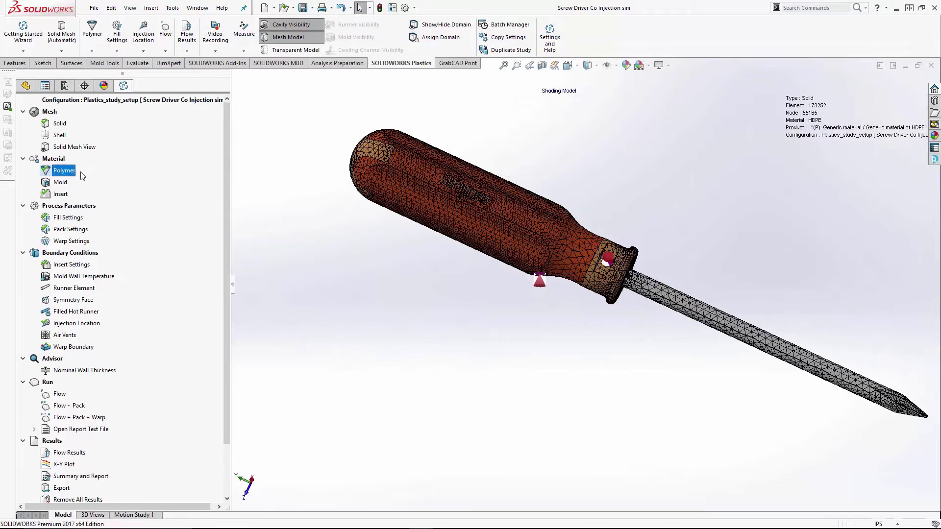
Make the insert a metal part using Steel - 420SS
click(55, 196)
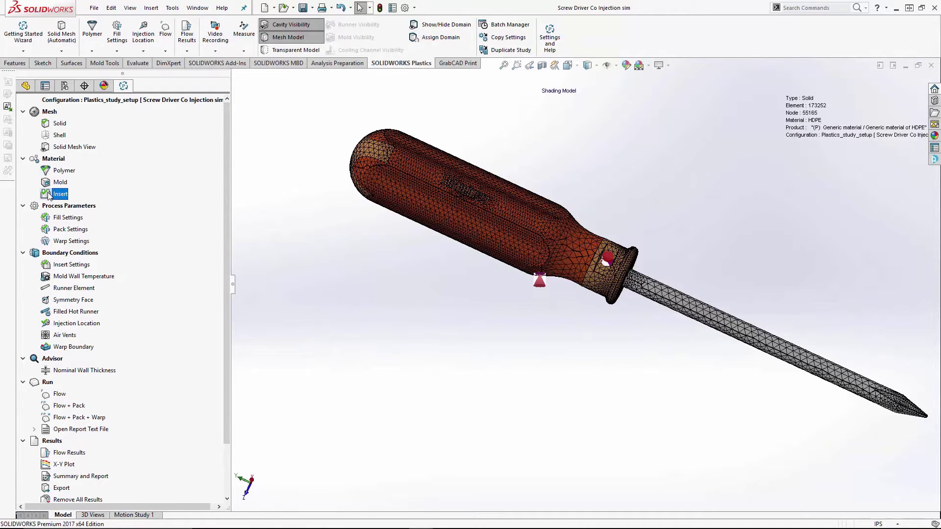
right_click(53, 196)
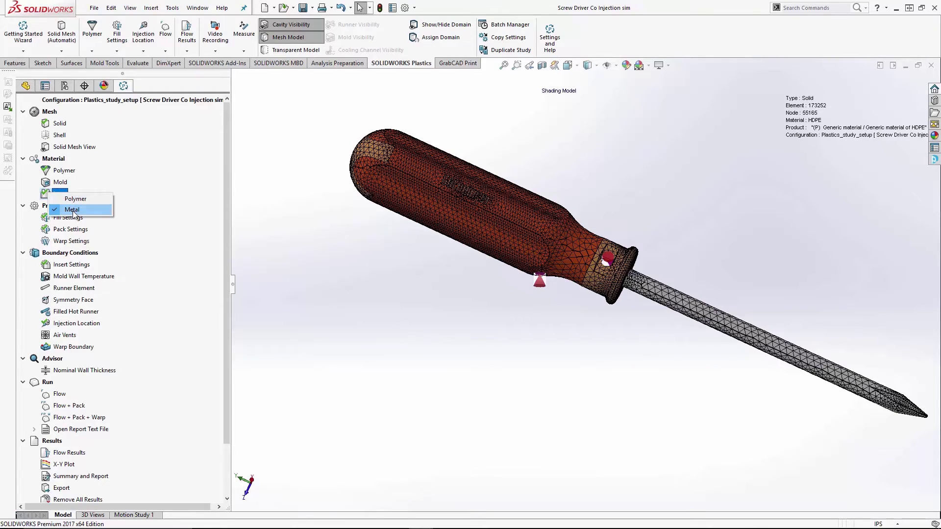
click(72, 210)
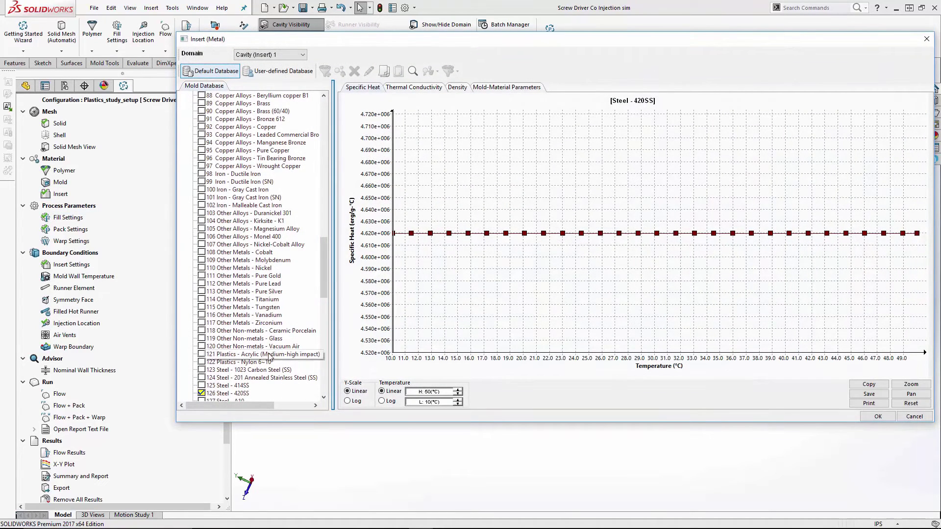
drag(321, 281, 324, 303)
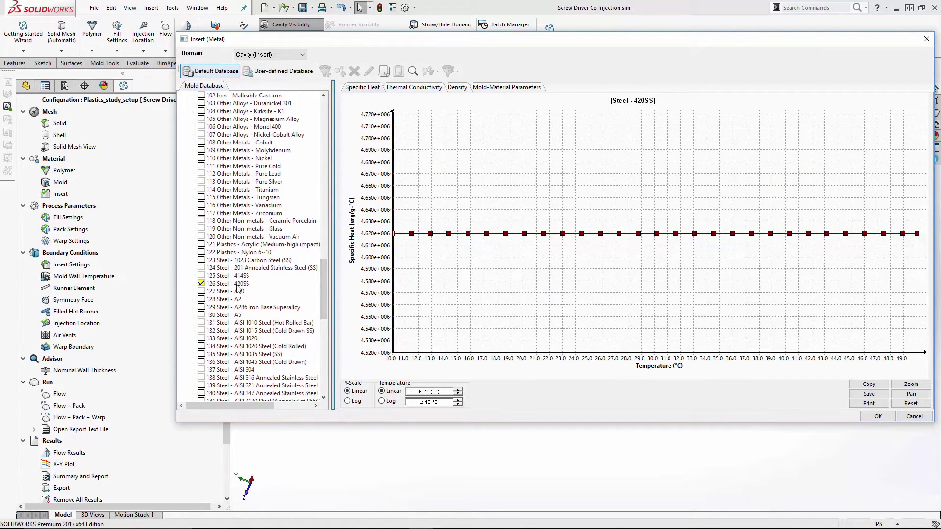
click(878, 416)
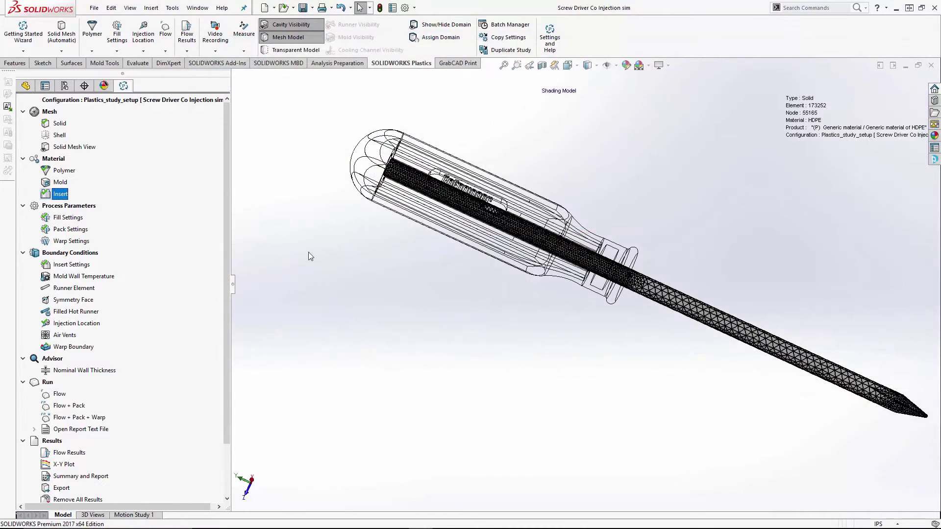
double_click(67, 218)
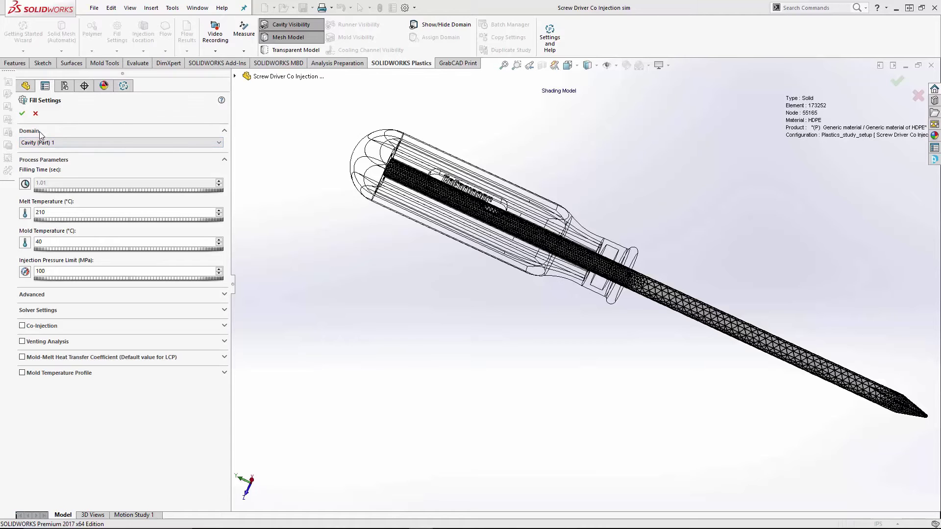
Switch the fill settings domain to Cavity (Part) 2: 1.5 s fill, 180 °C melt, 45 °C mold
click(56, 142)
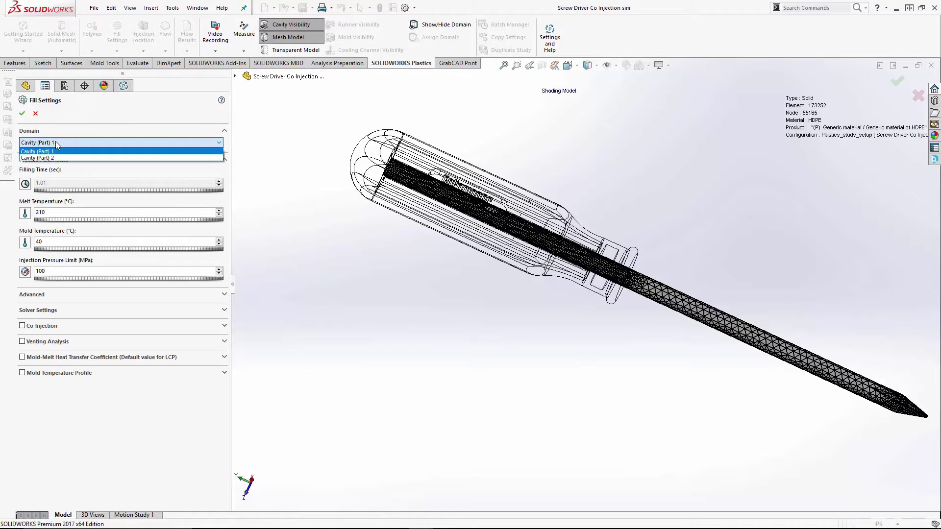
click(56, 143)
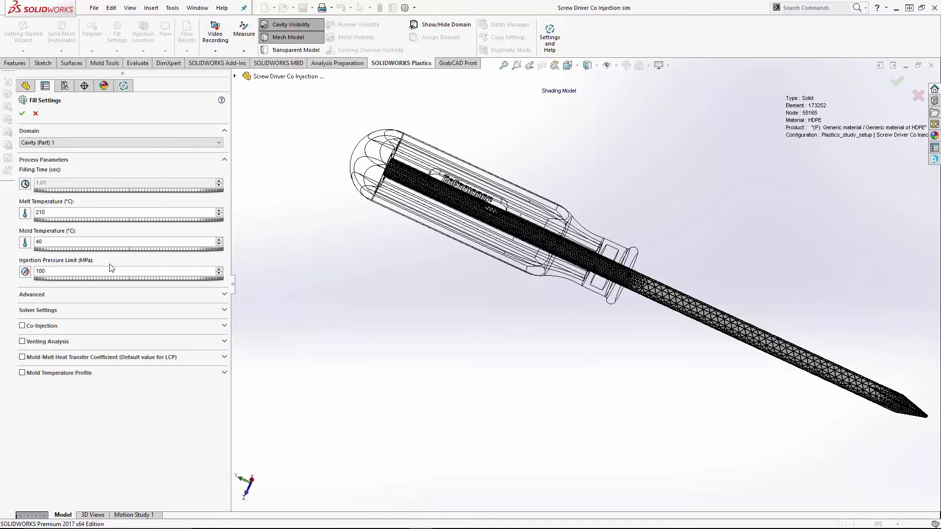
click(74, 143)
click(66, 160)
Confirm the fill settings and the pack settings for Cavity (Part) 1
click(22, 115)
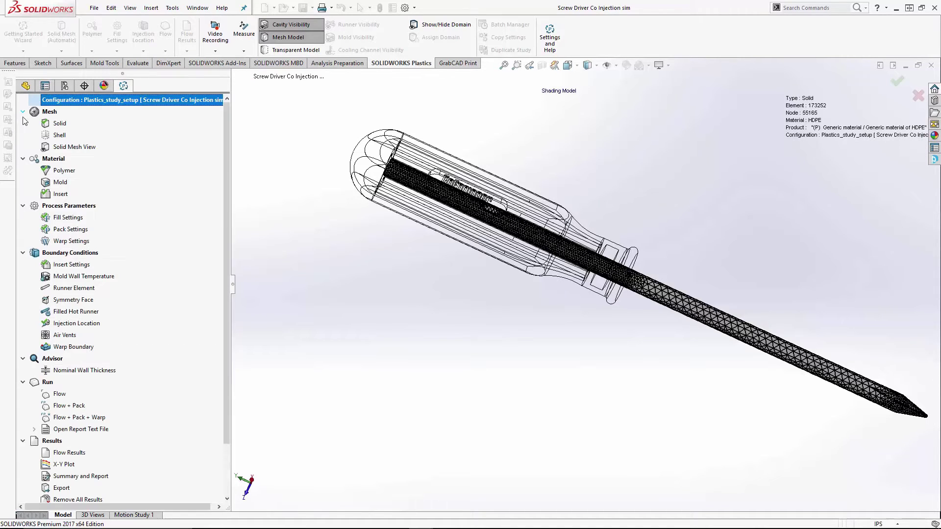
double_click(63, 229)
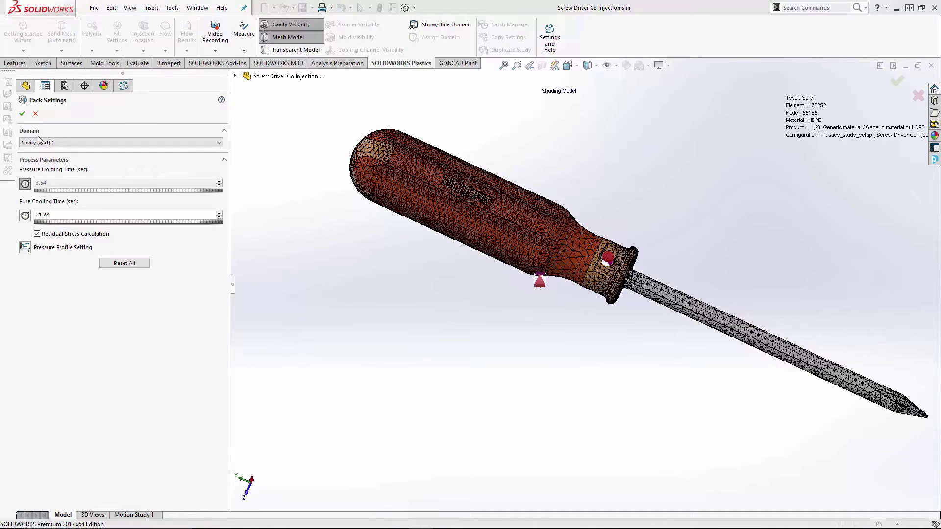
click(39, 141)
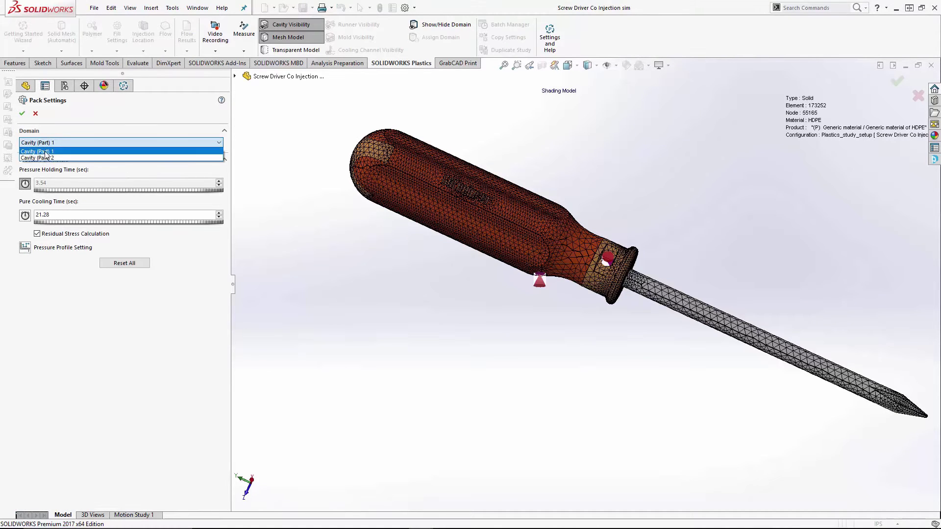
click(47, 152)
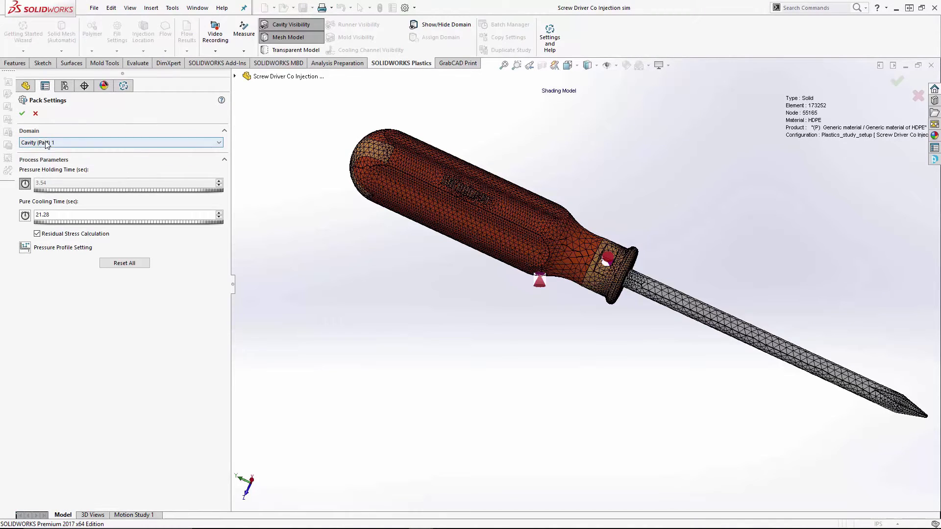
click(21, 116)
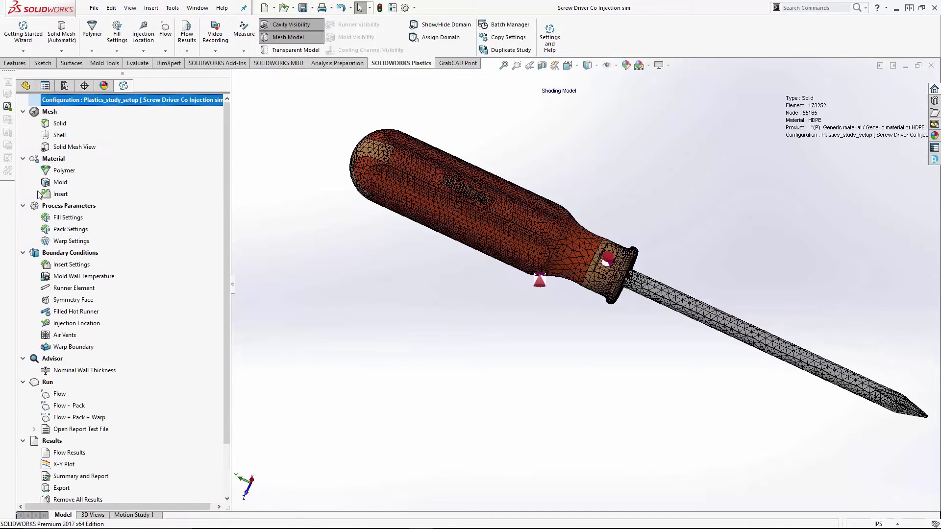
Inspect and accept the three handle injection locations, the second at 2.1 mm diameter
click(76, 324)
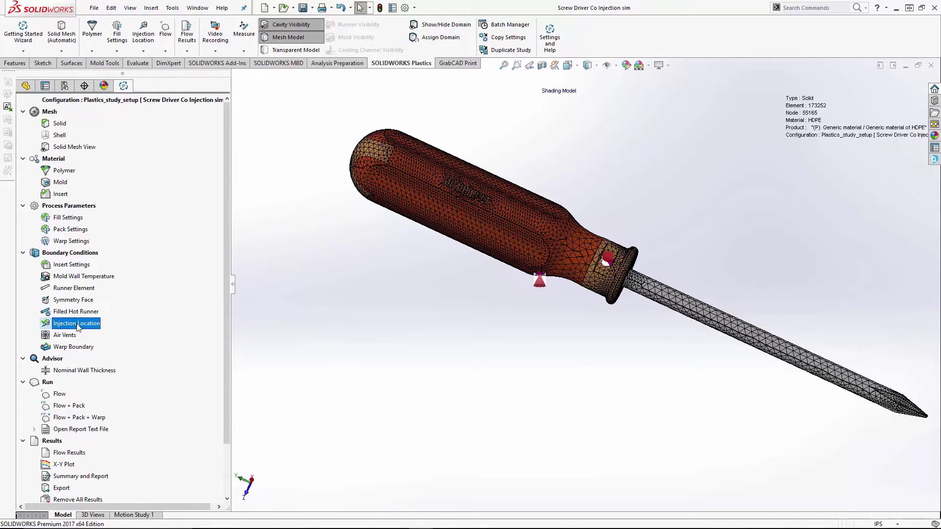
double_click(51, 325)
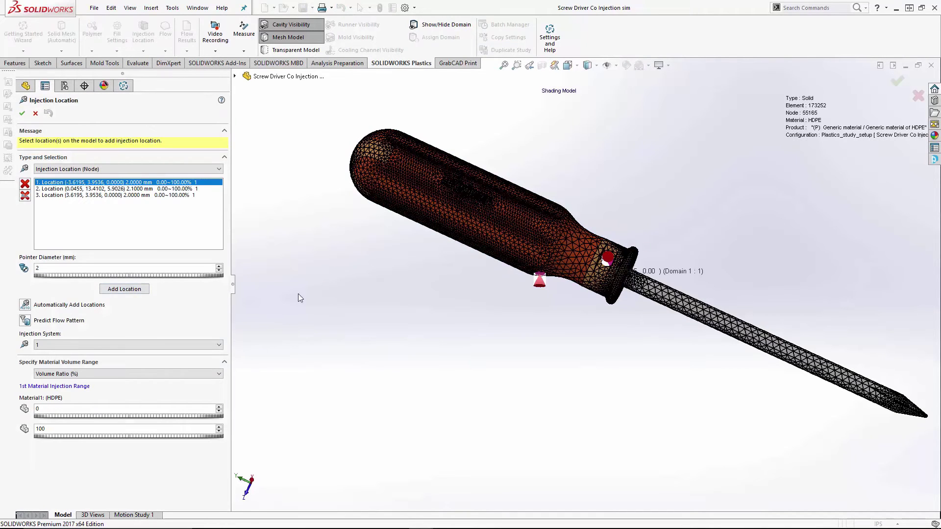
middle_drag(541, 235, 643, 257)
scroll(644, 256, down, 2)
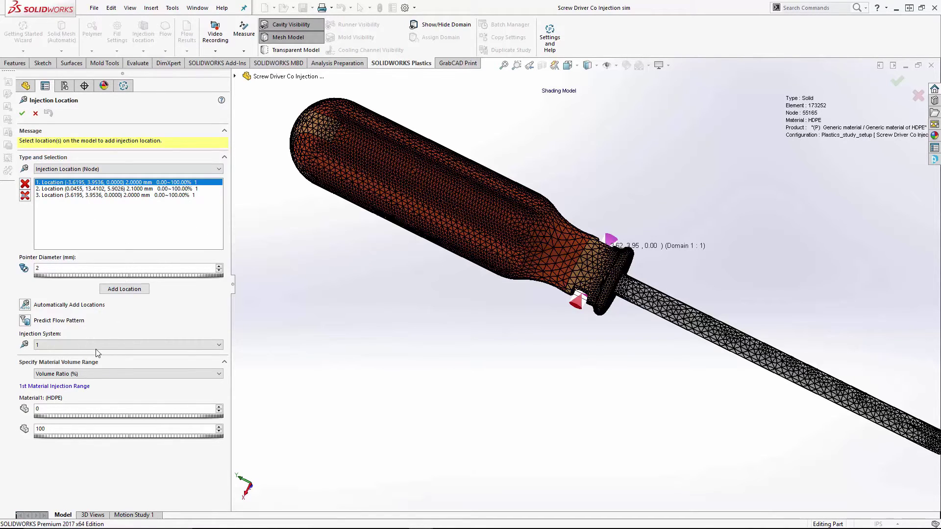
middle_drag(471, 334, 564, 206)
scroll(567, 193, up, 2)
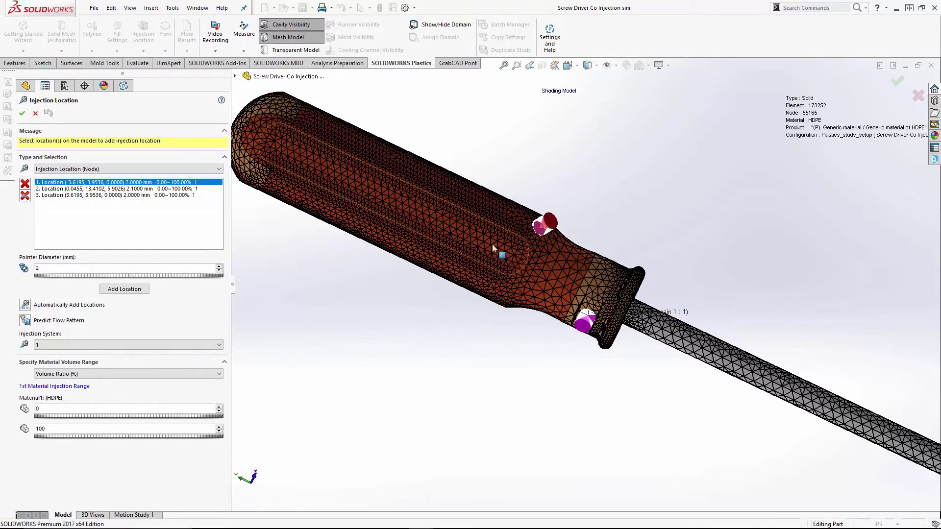
click(94, 190)
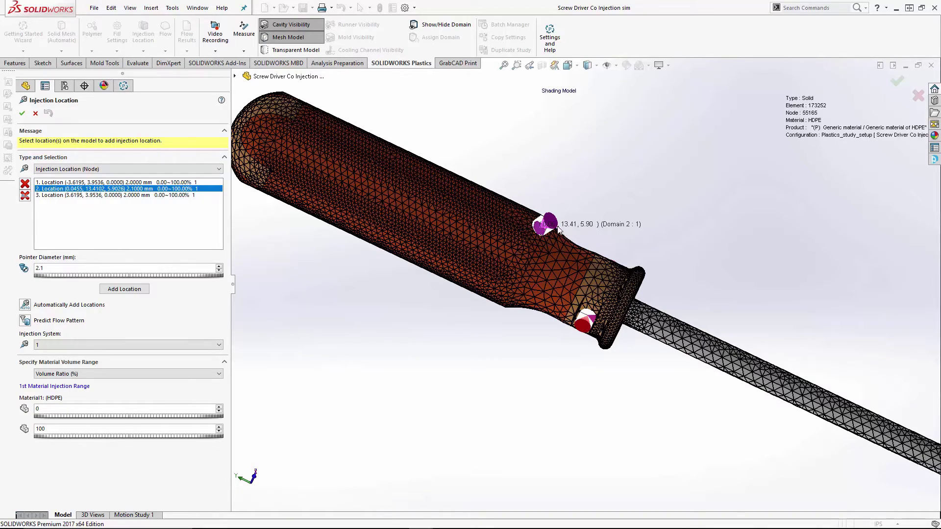
scroll(559, 229, up, 3)
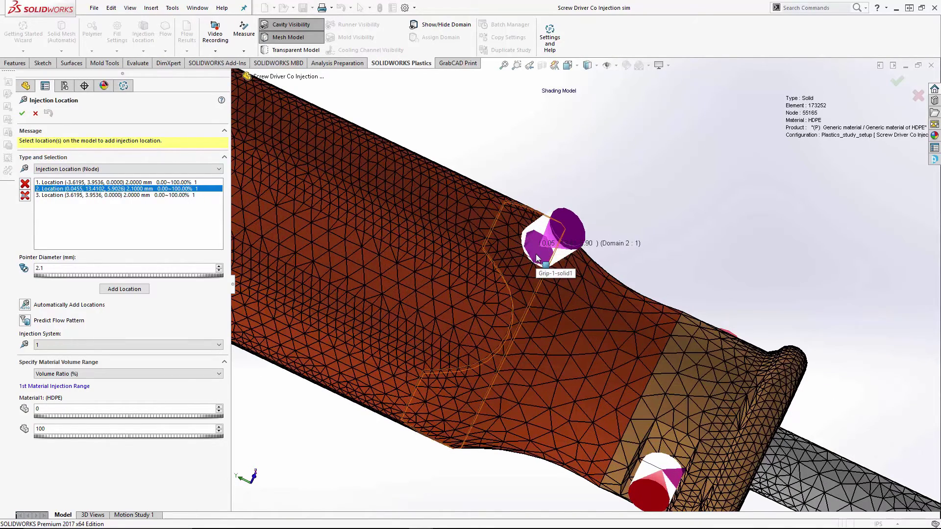
scroll(537, 258, down, 3)
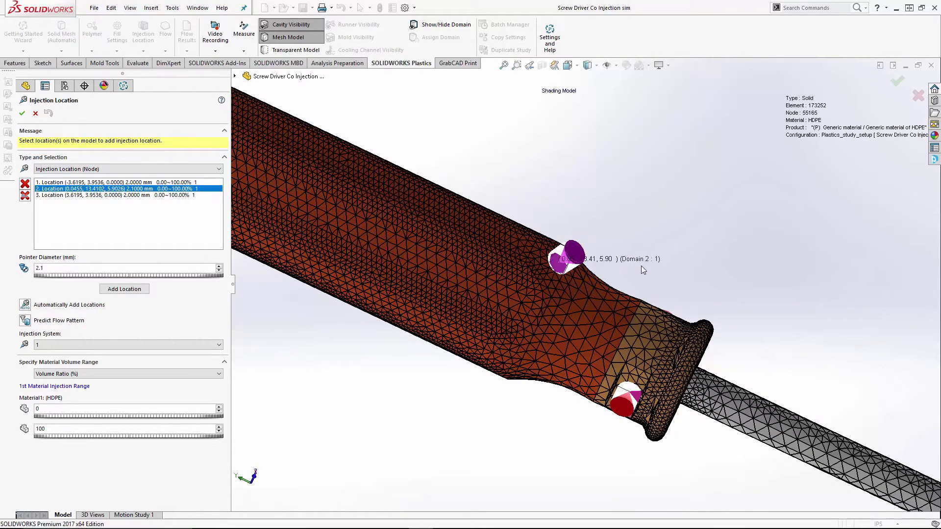
scroll(642, 267, down, 5)
scroll(617, 290, up, 1)
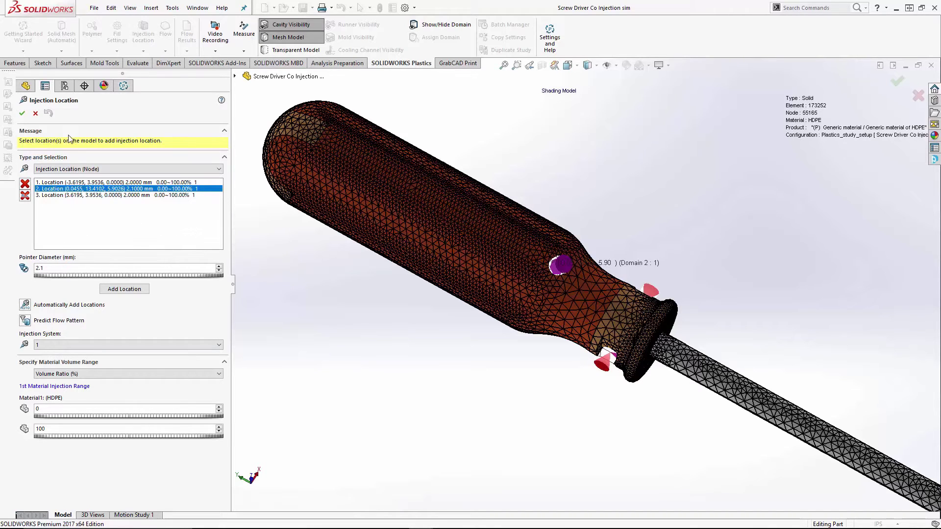
click(22, 113)
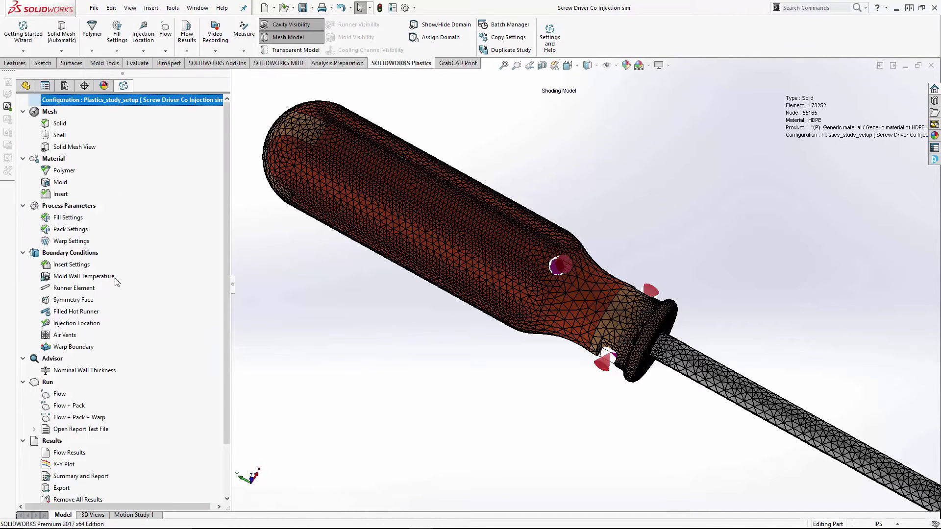
Load the flow results and play the clipped fill-time animation, peaking at 2.4814 s
scroll(110, 309, down, 1)
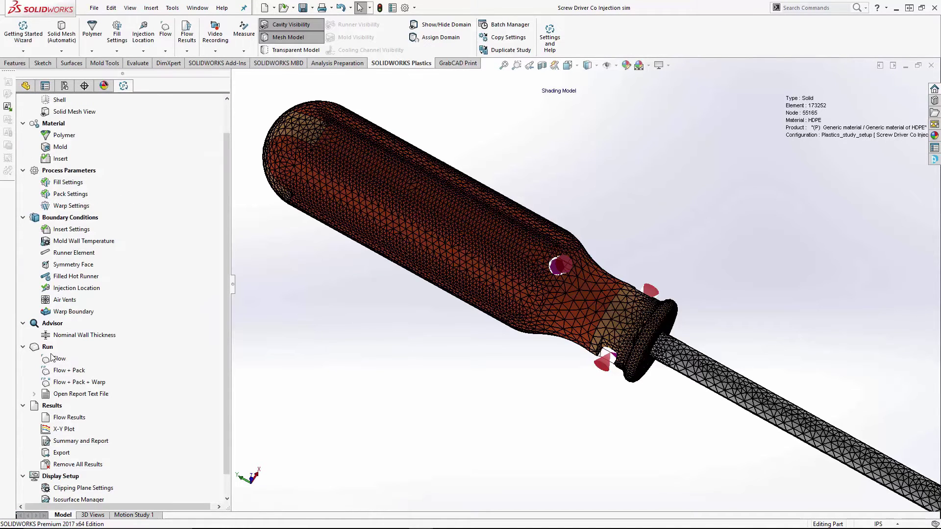
double_click(59, 418)
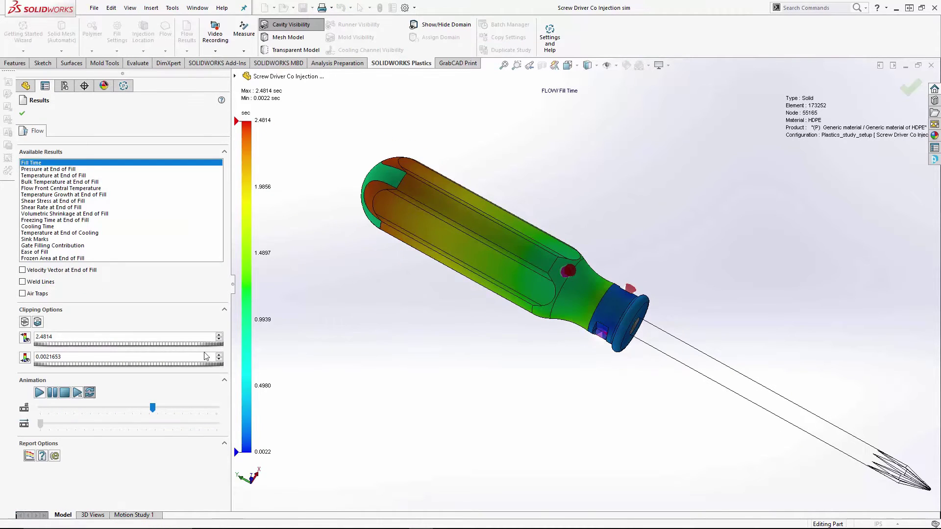
click(37, 322)
drag(152, 408, 132, 410)
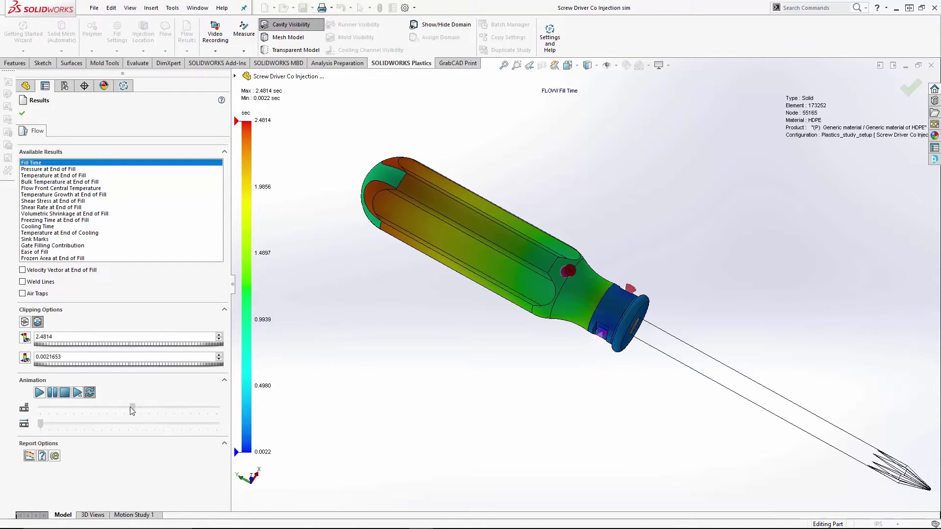
click(39, 393)
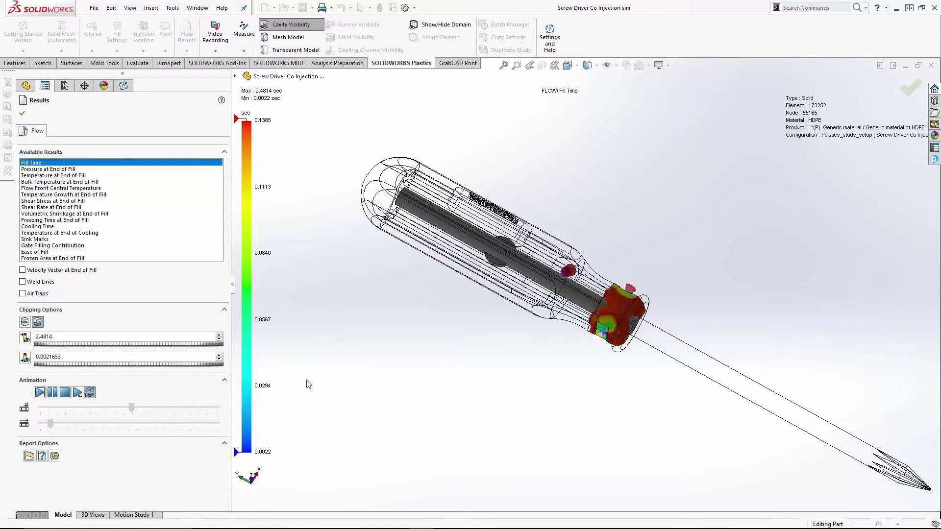
scroll(597, 307, down, 5)
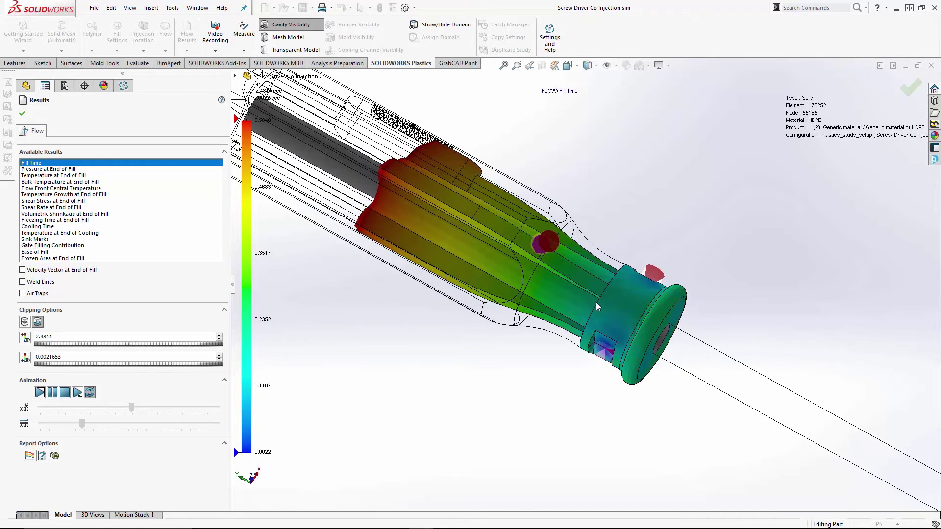
scroll(540, 313, up, 4)
scroll(490, 321, down, 1)
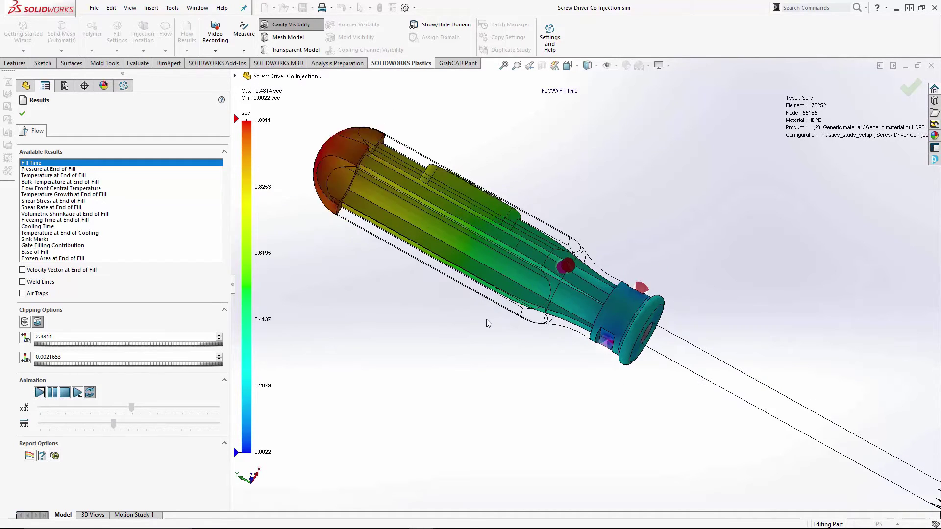
scroll(488, 324, up, 2)
middle_drag(485, 319, 442, 446)
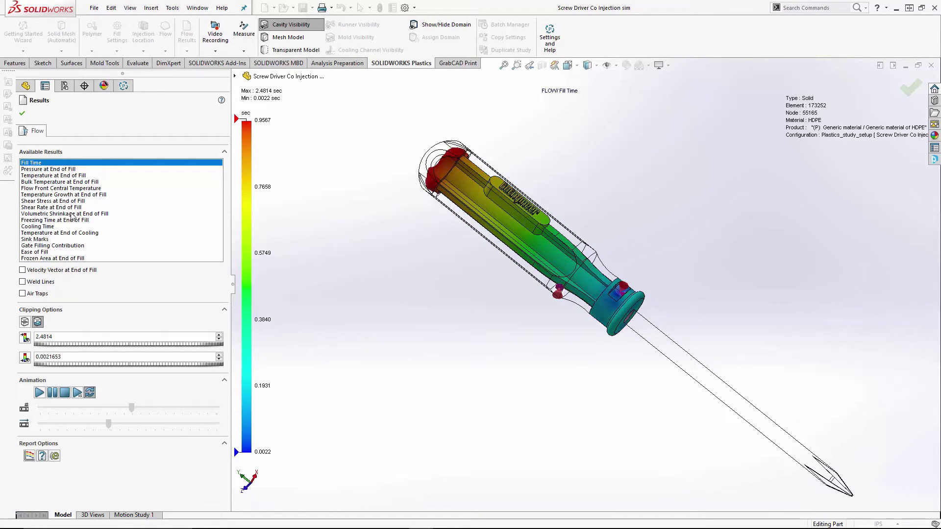
click(62, 169)
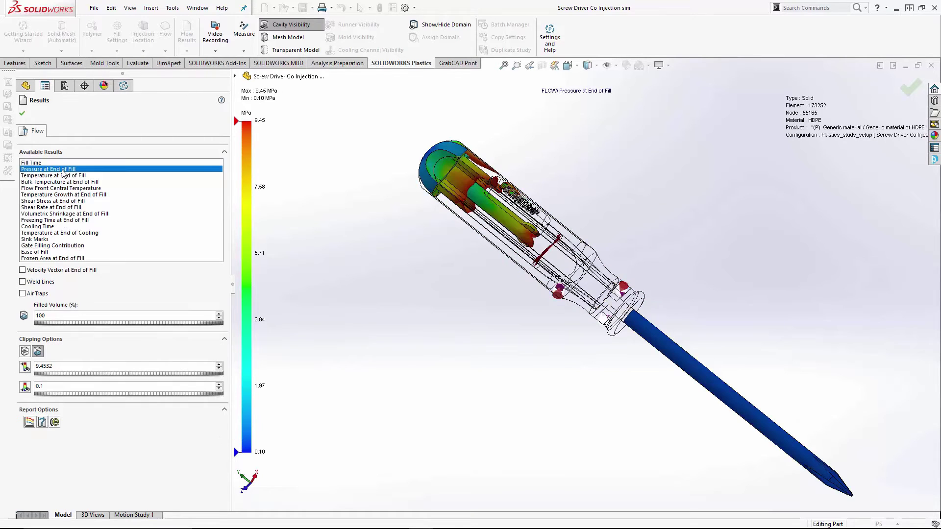
click(36, 164)
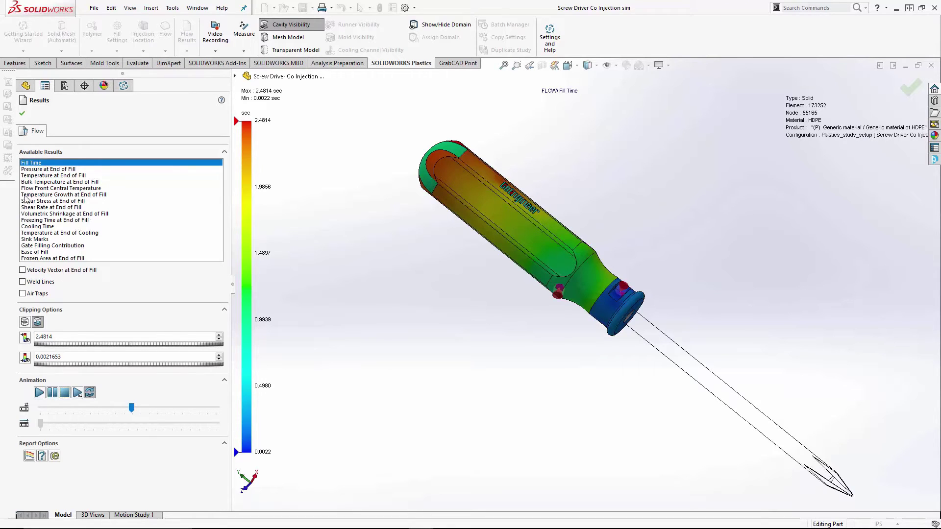
click(40, 240)
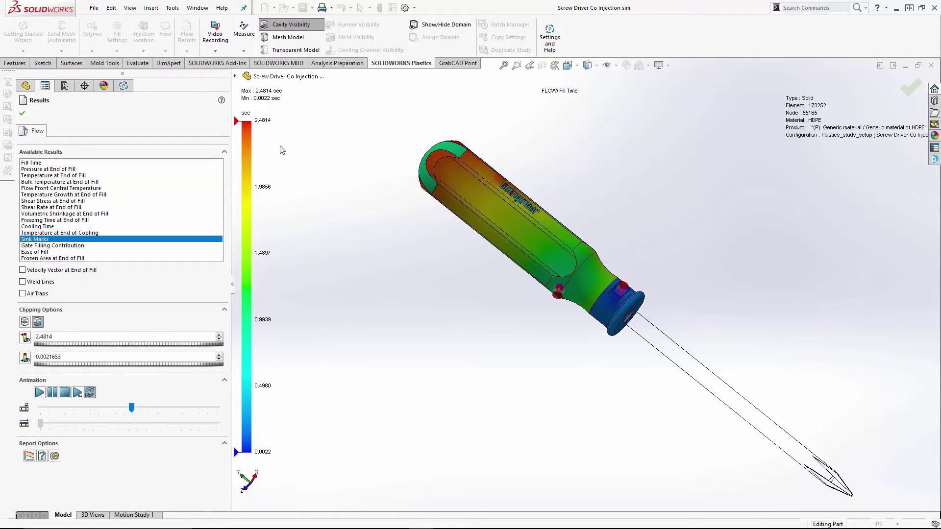
middle_drag(368, 143, 606, 283)
scroll(516, 286, up, 3)
scroll(606, 283, down, 2)
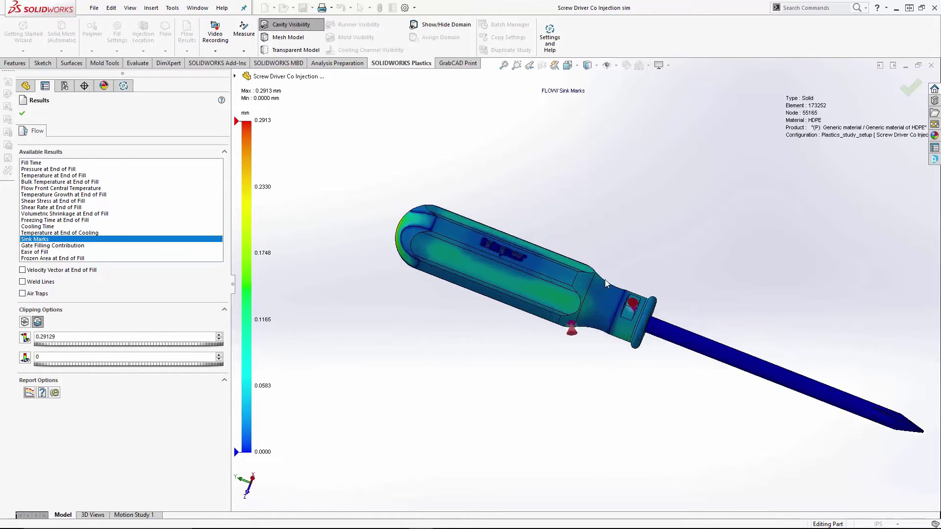
scroll(606, 283, up, 3)
scroll(629, 328, down, 1)
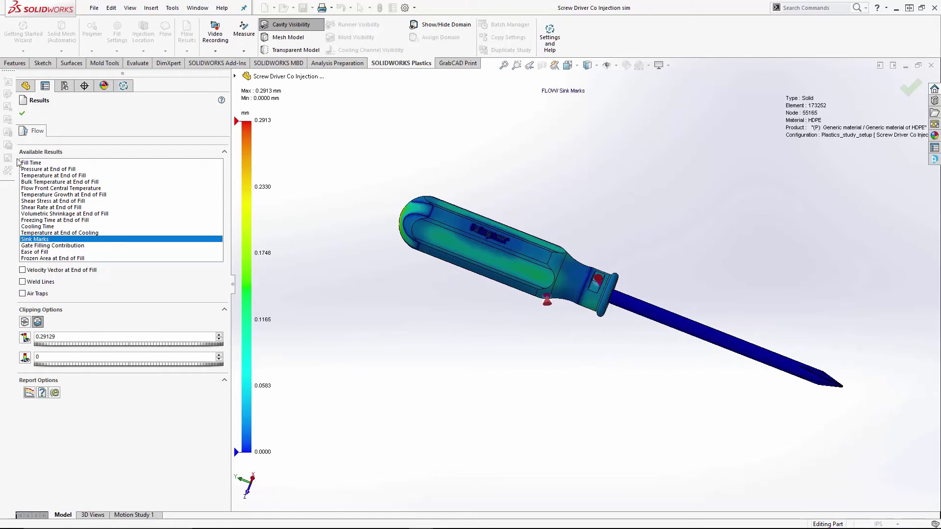
click(31, 162)
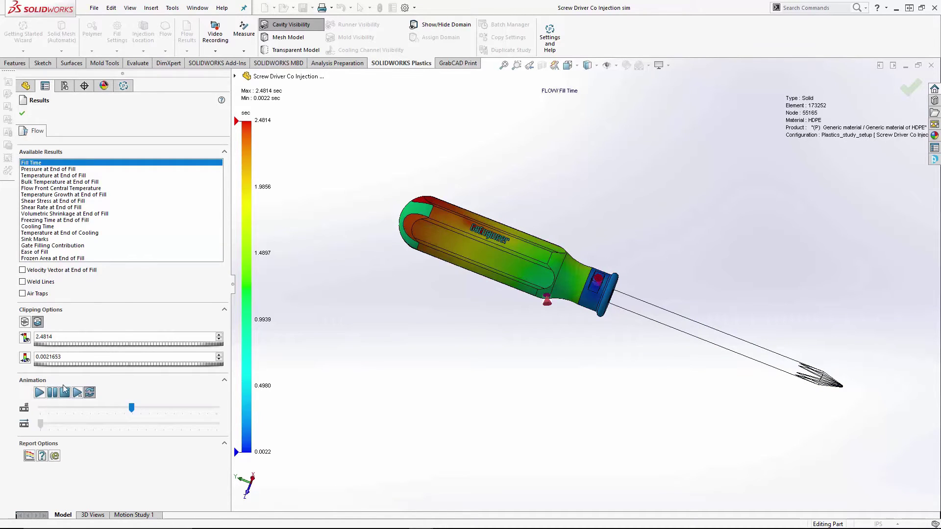
Close the screwdriver results and switch to the plastic handle V2 document
click(23, 114)
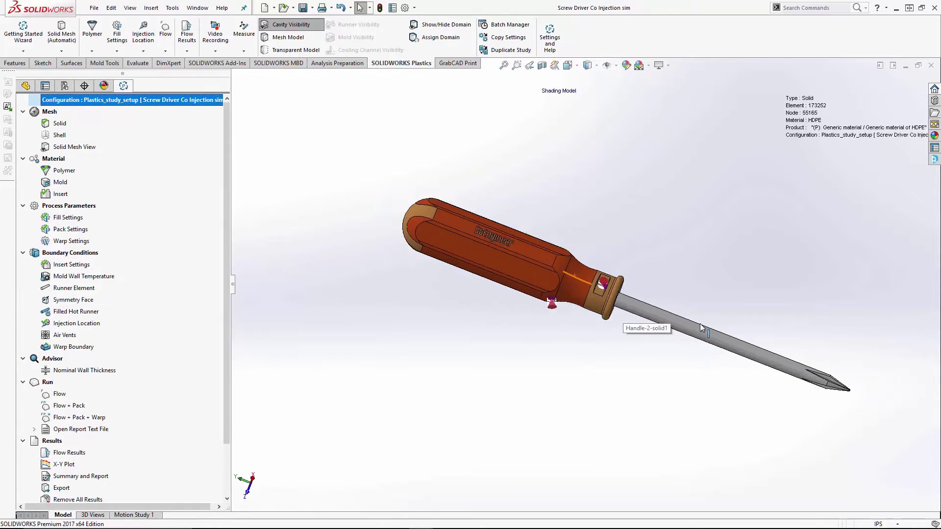
scroll(700, 323, down, 3)
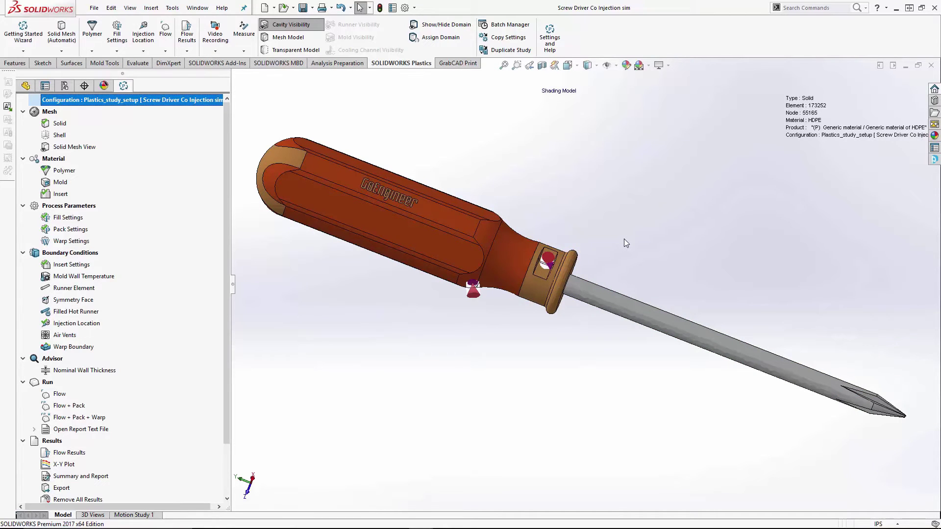
key(ctrl+Tab)
click(552, 259)
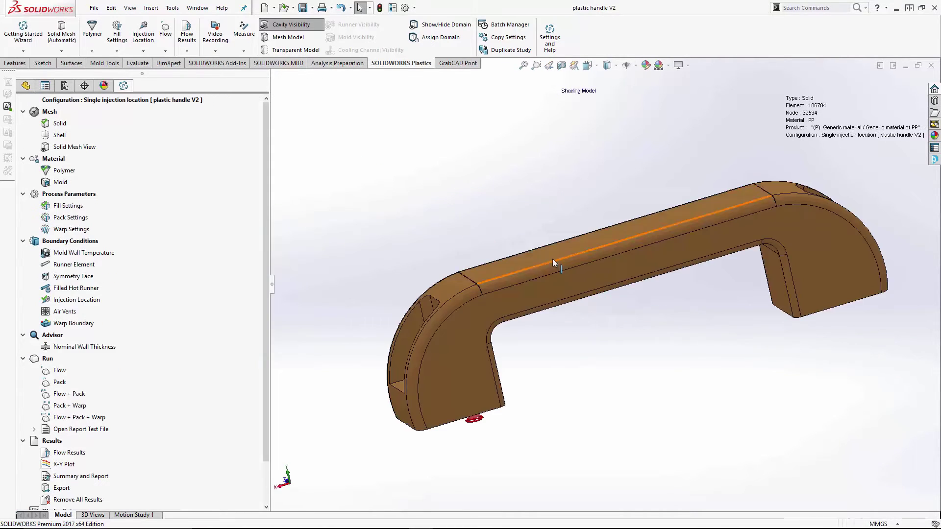
Display the handle's 106784-element PP triangular mesh
middle_drag(643, 331, 622, 289)
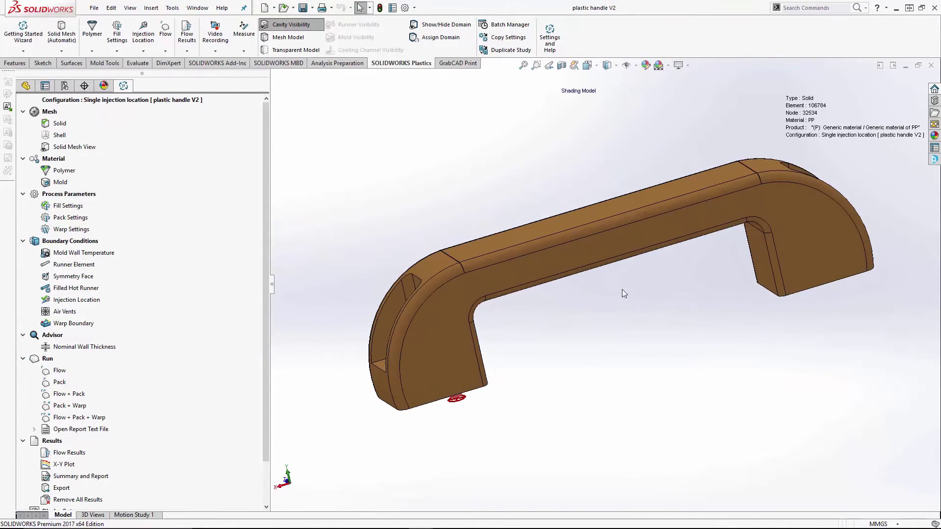
click(294, 38)
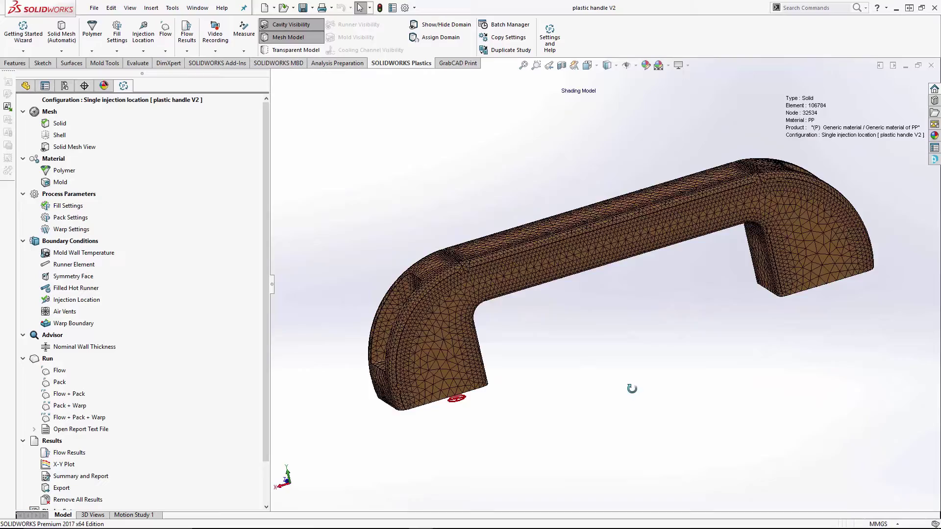
middle_drag(628, 389, 636, 417)
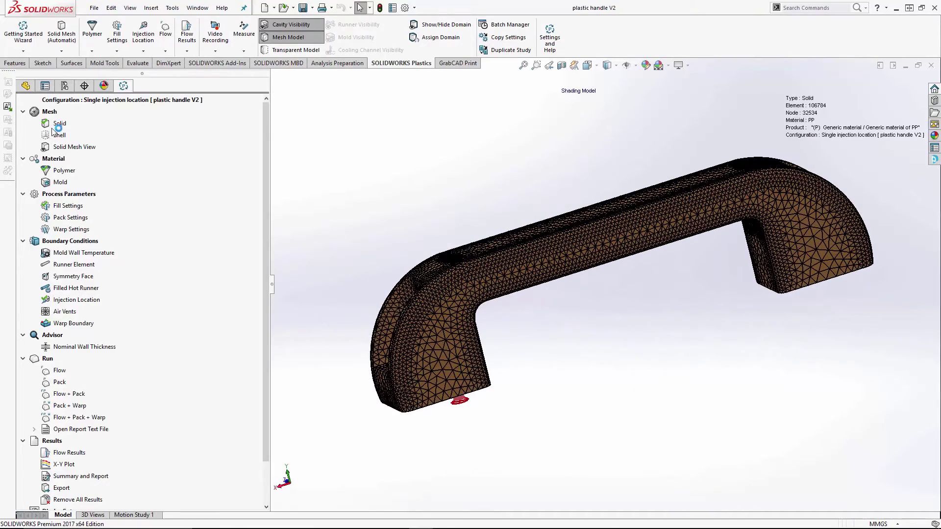
double_click(60, 171)
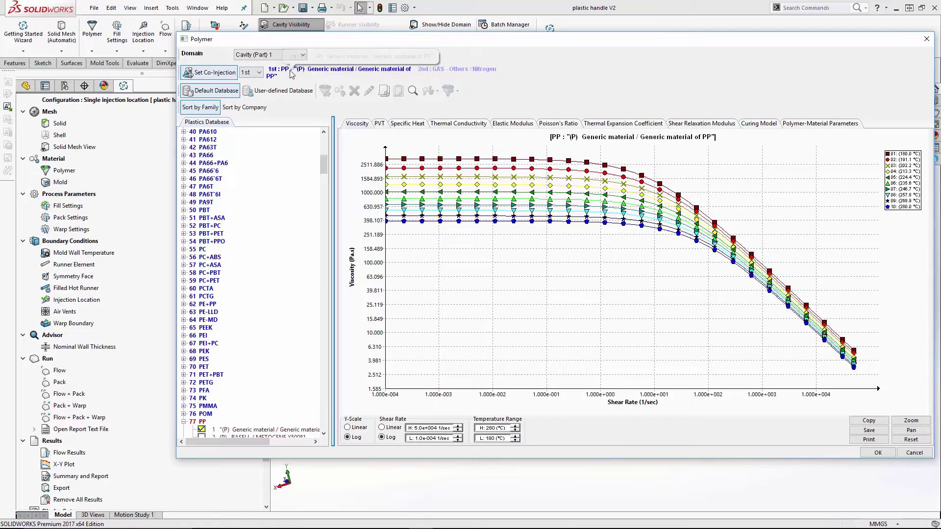
click(259, 72)
click(259, 90)
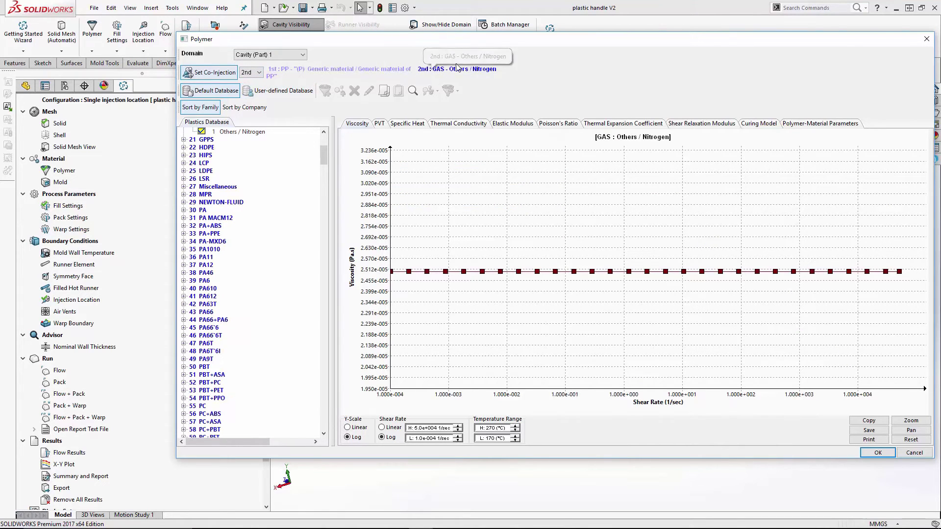
scroll(258, 276, up, 5)
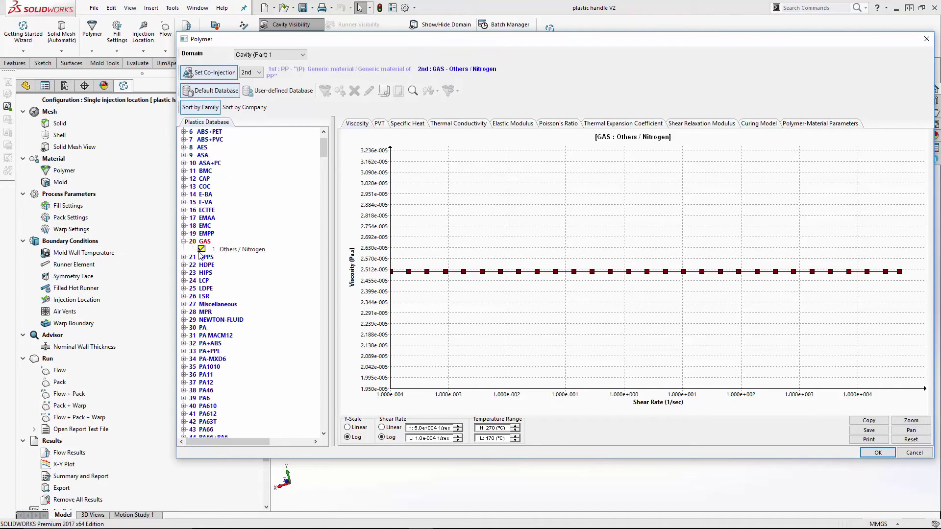
click(187, 242)
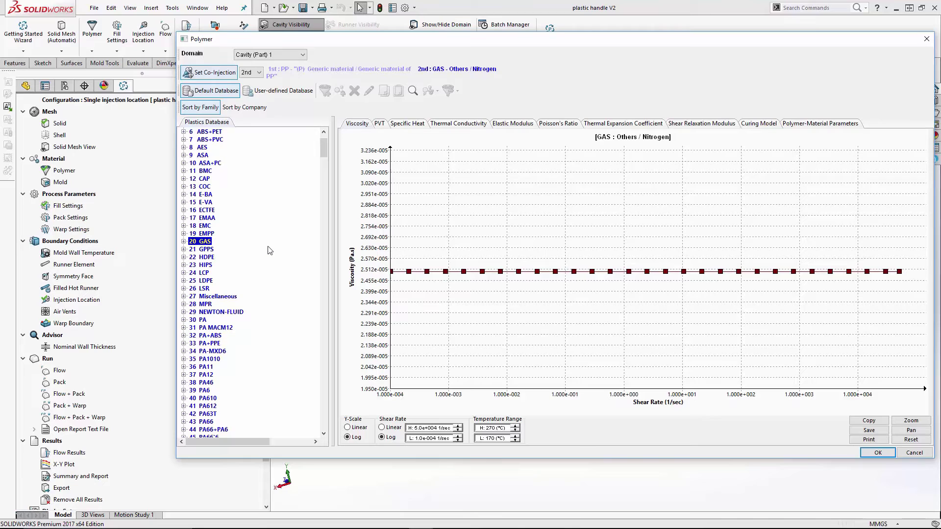
scroll(269, 250, down, 1)
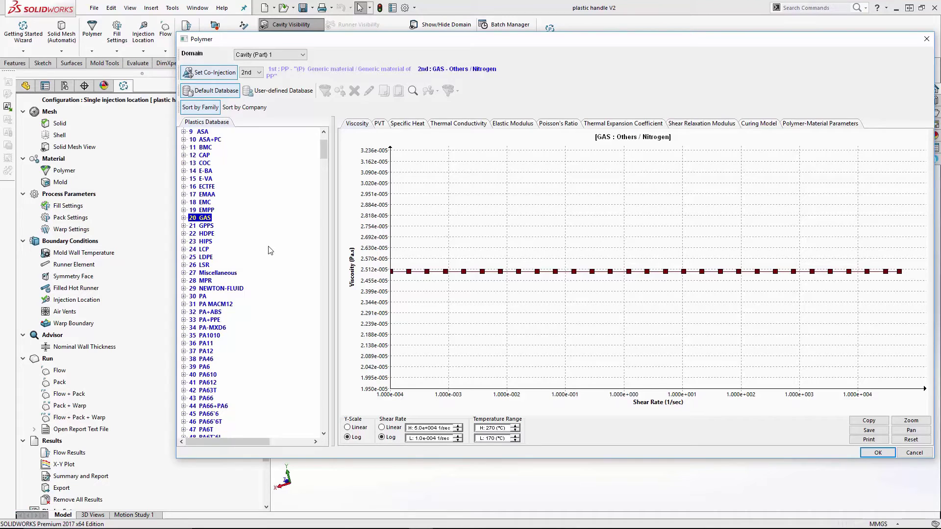
click(184, 289)
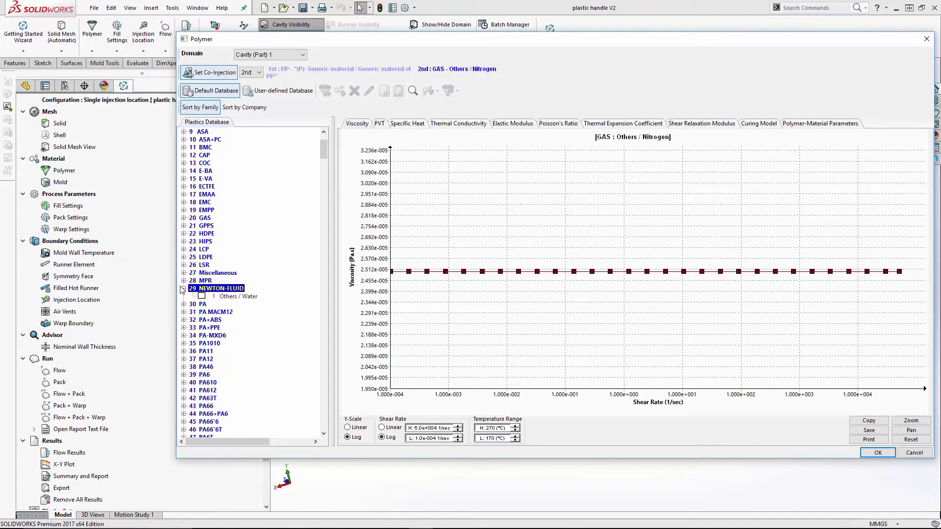
click(184, 289)
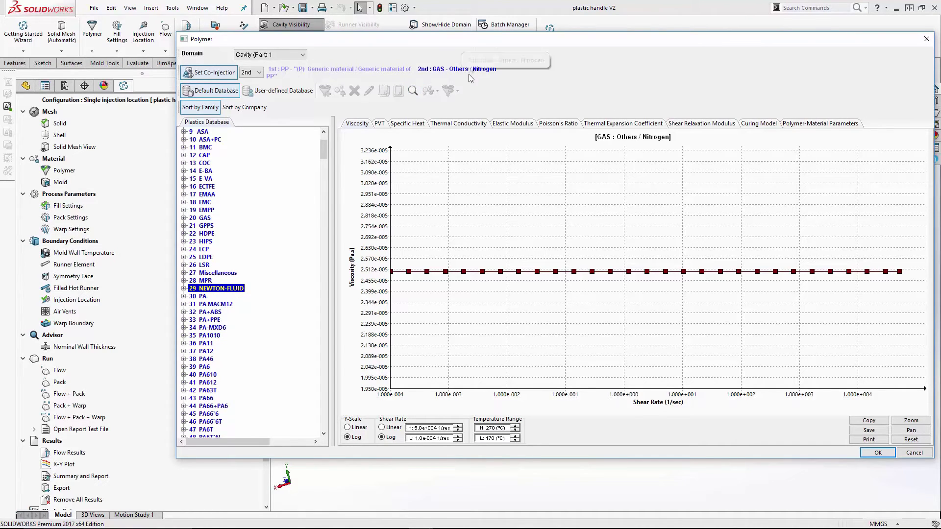
click(875, 453)
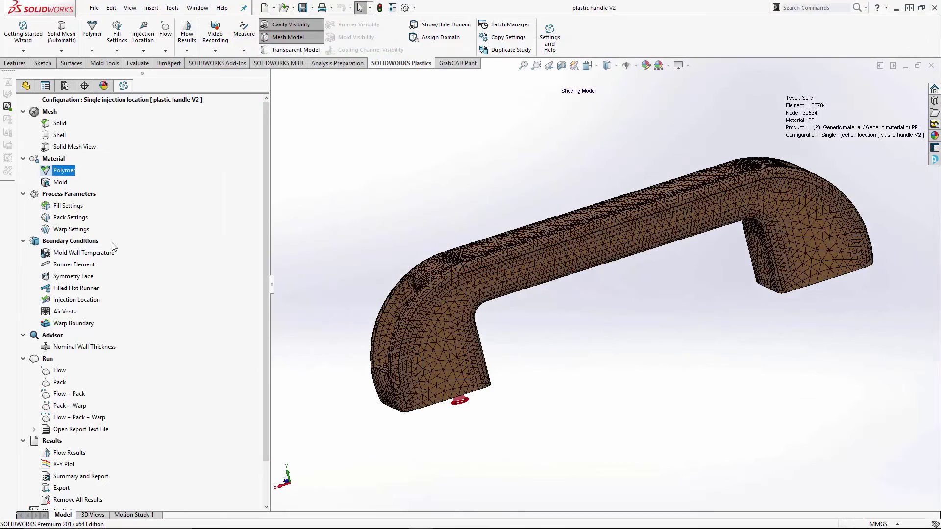
double_click(60, 206)
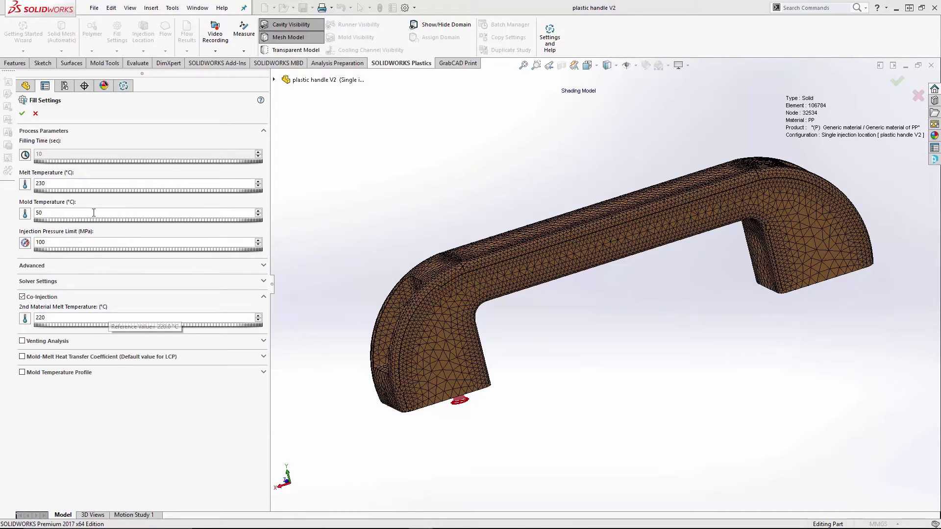
click(22, 114)
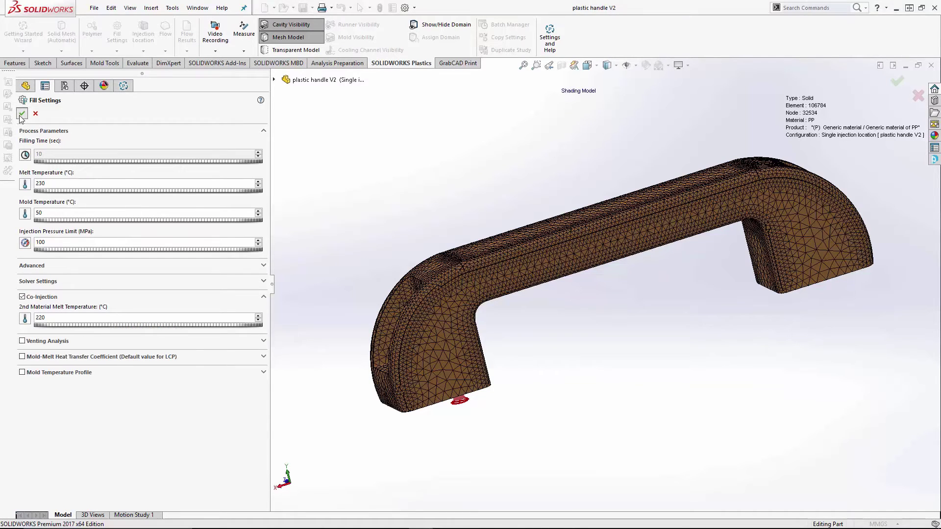
scroll(105, 279, down, 2)
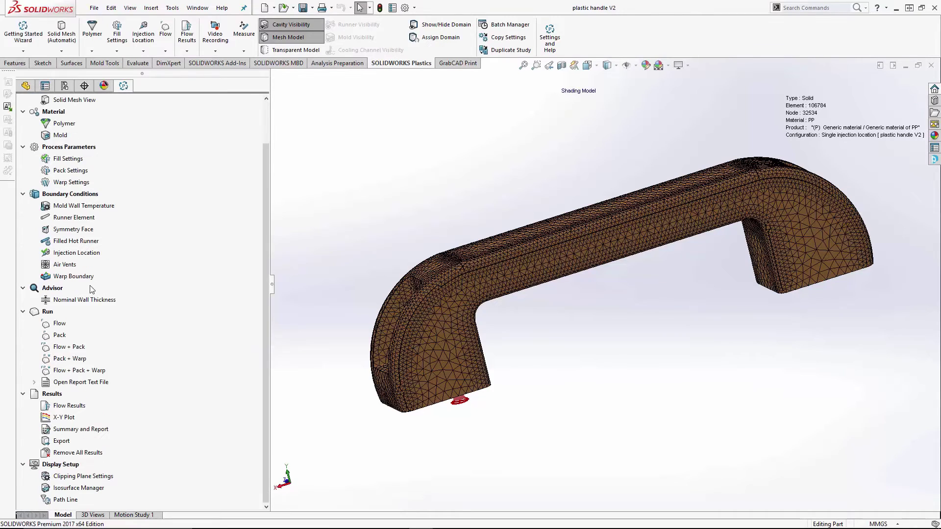
click(64, 326)
click(75, 407)
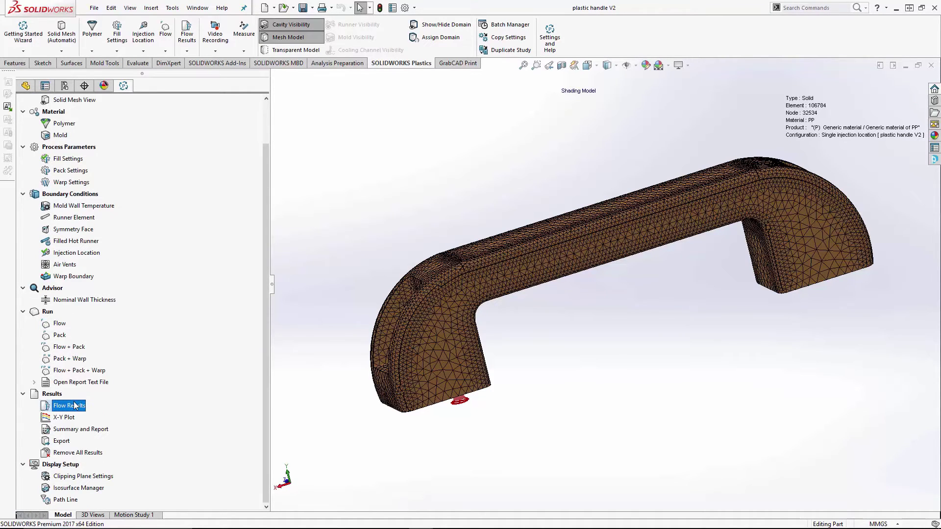
Open the handle's flow results and view Skin Material Fraction at End of Fill with a section cut
double_click(45, 408)
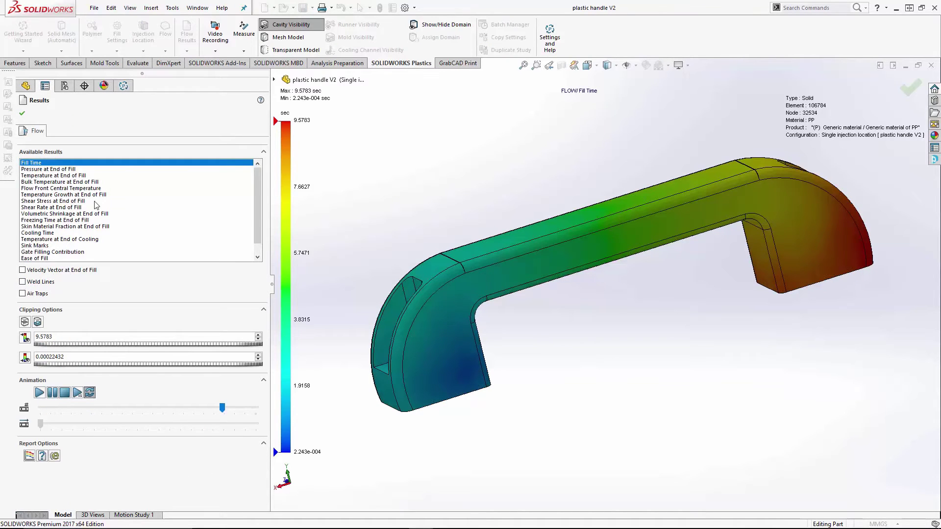
scroll(132, 203, down, 2)
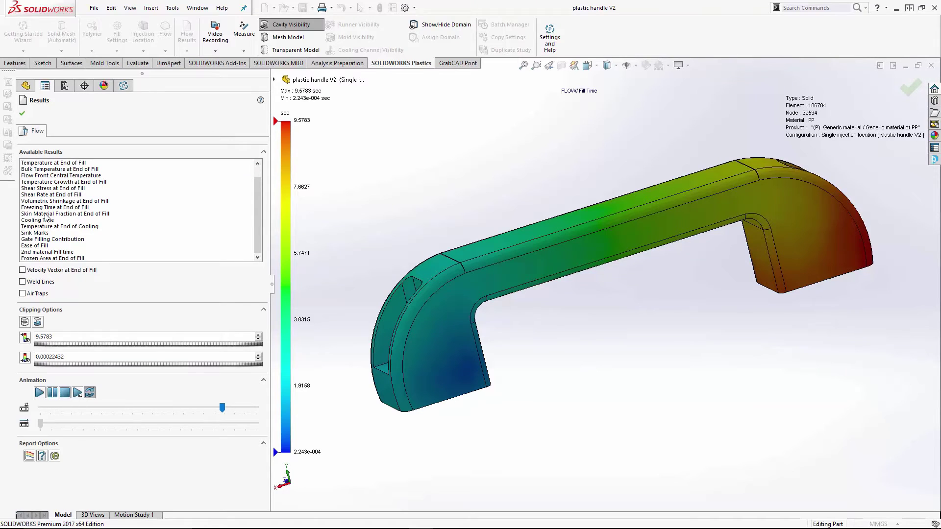
click(45, 214)
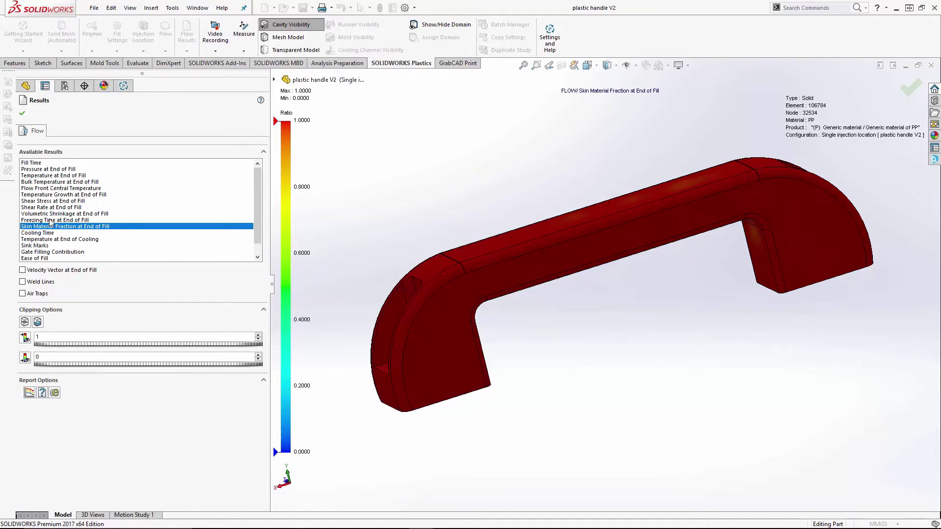
click(25, 322)
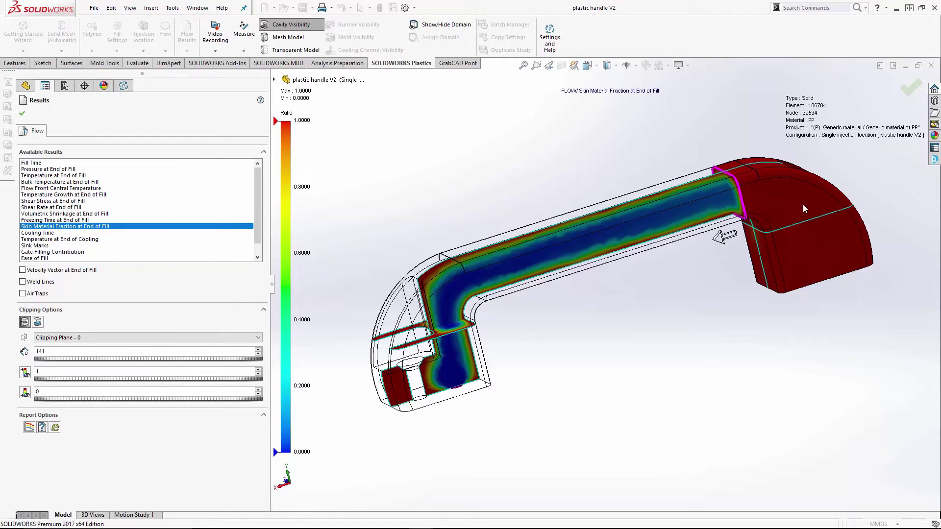
scroll(72, 235, down, 1)
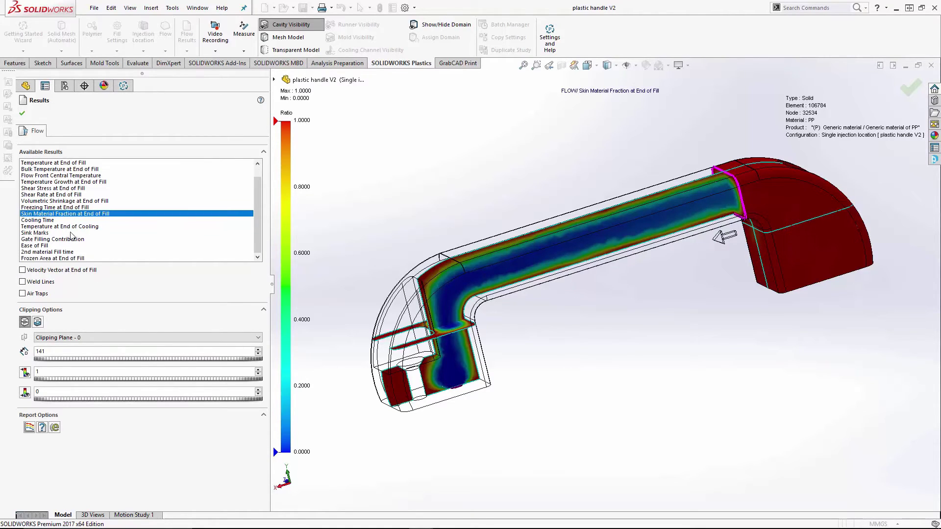
Play the 2nd material fill-time animation, peaking at 9.5783 s, then close the results
click(53, 253)
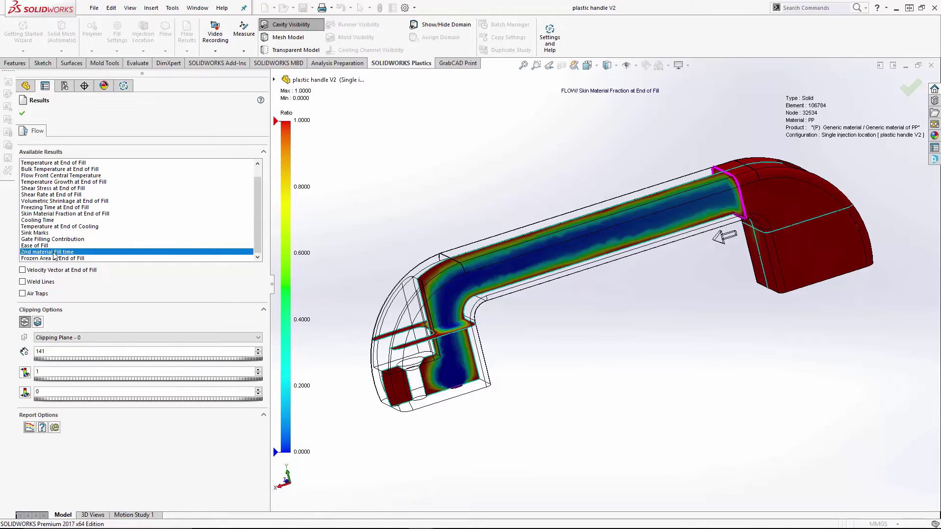
click(37, 322)
click(38, 323)
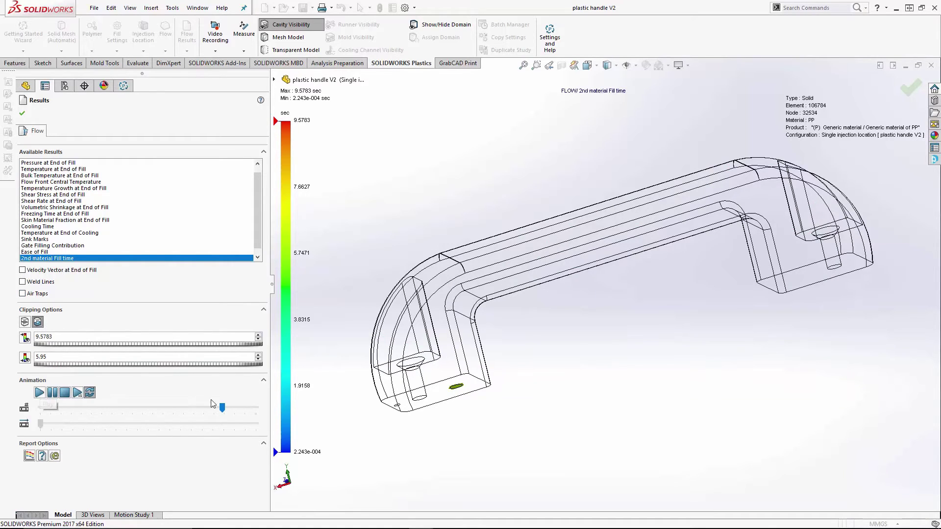
drag(223, 410, 175, 410)
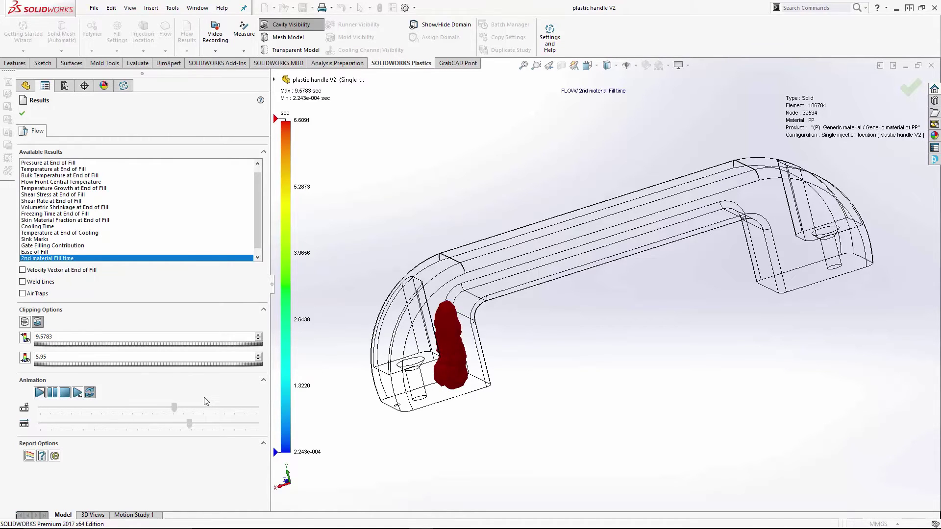
click(53, 395)
middle_drag(482, 265, 539, 274)
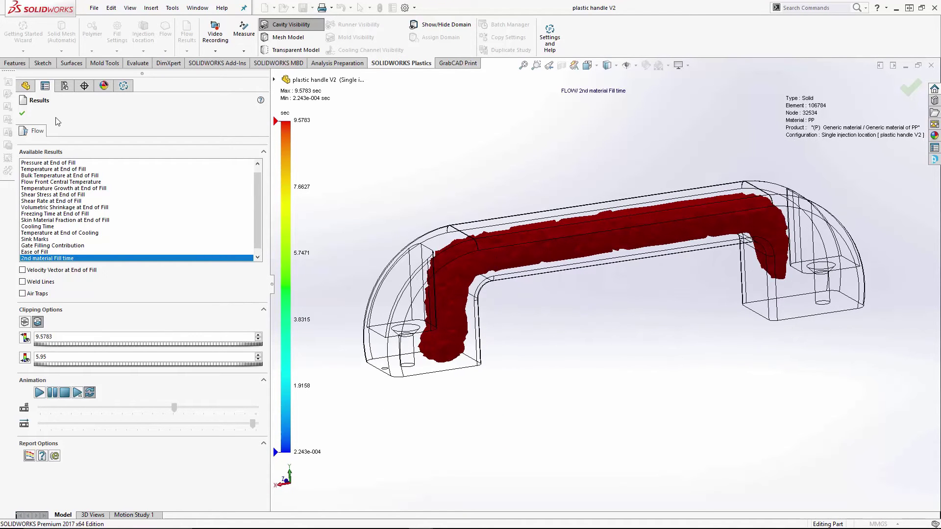
click(21, 115)
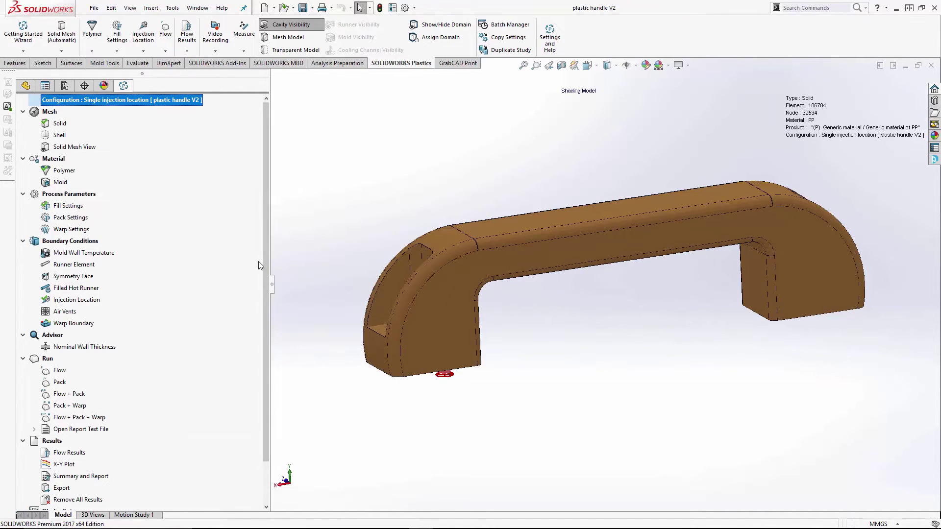
Switch to the Beam part, check its configurations and return to the Plastics study tree
scroll(263, 252, down, 2)
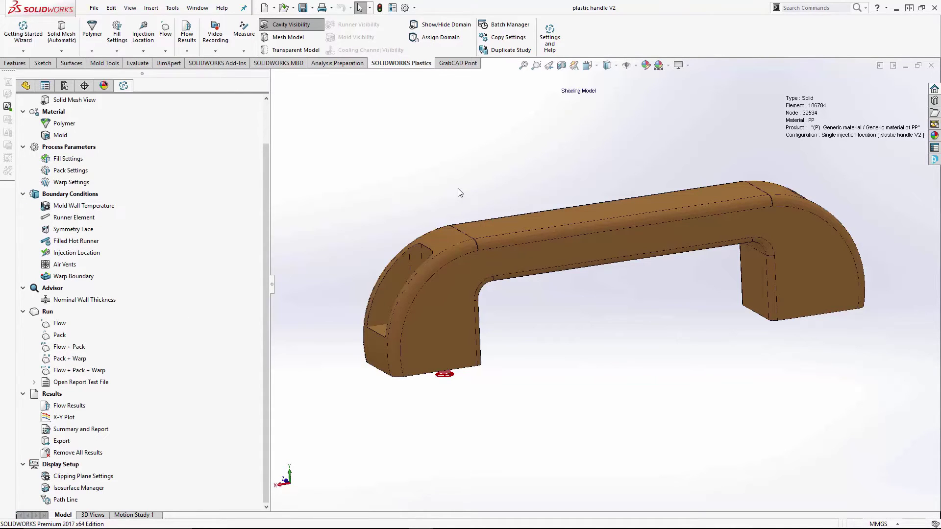
key(ctrl+Tab)
click(546, 267)
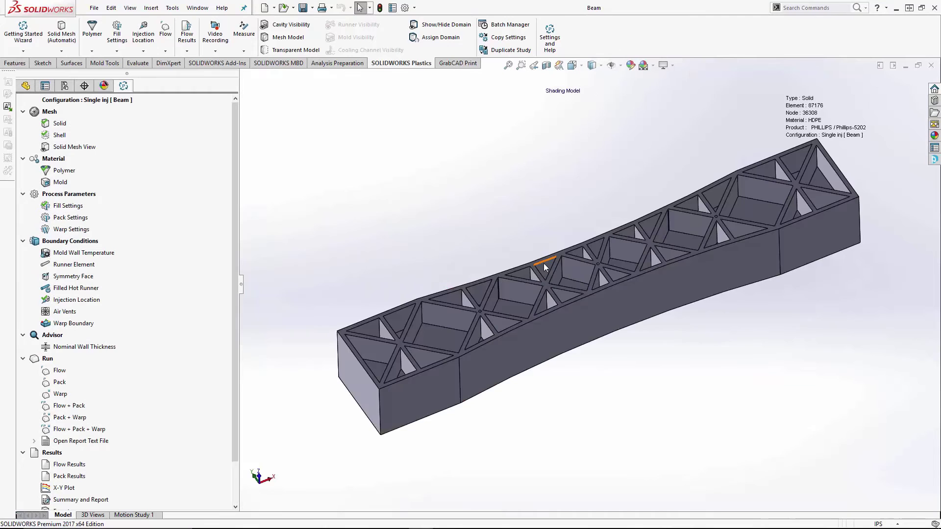
middle_drag(562, 225, 598, 308)
scroll(633, 275, down, 3)
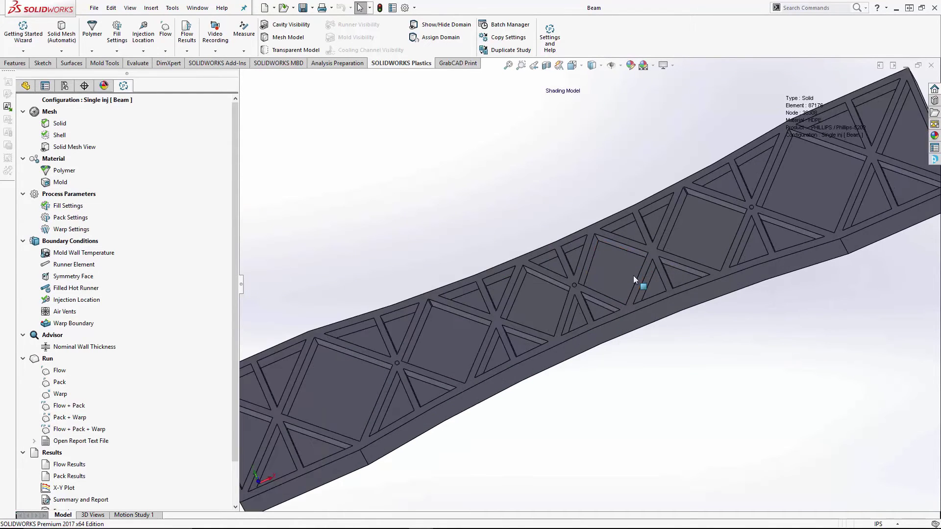
scroll(633, 275, up, 5)
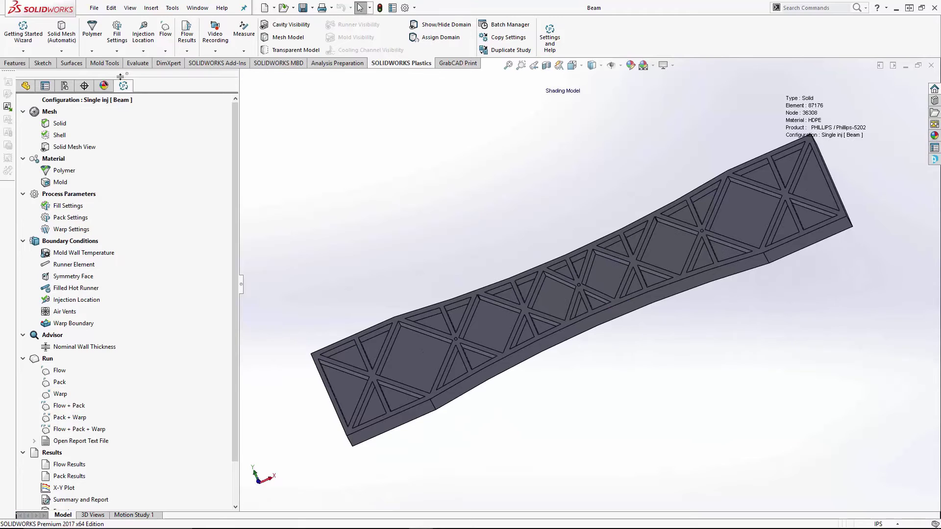
click(64, 86)
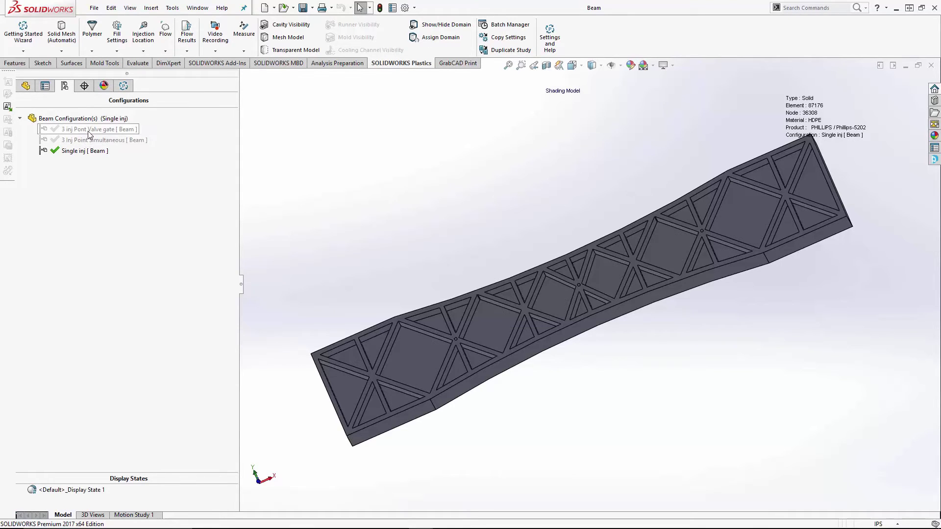
click(123, 87)
Display the beam's 87176-element HDPE mesh around the central-rib injection point
middle_drag(546, 394, 575, 275)
scroll(576, 276, down, 2)
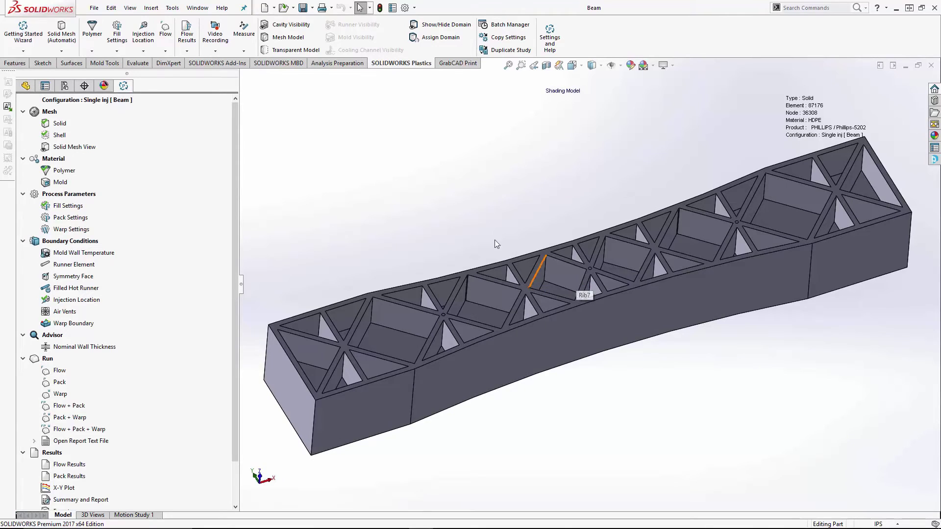
click(294, 37)
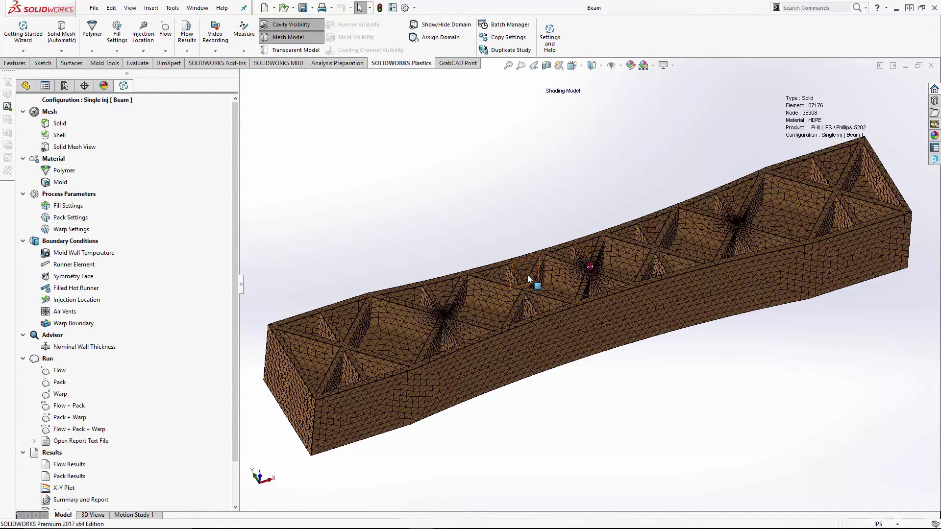
scroll(588, 267, down, 5)
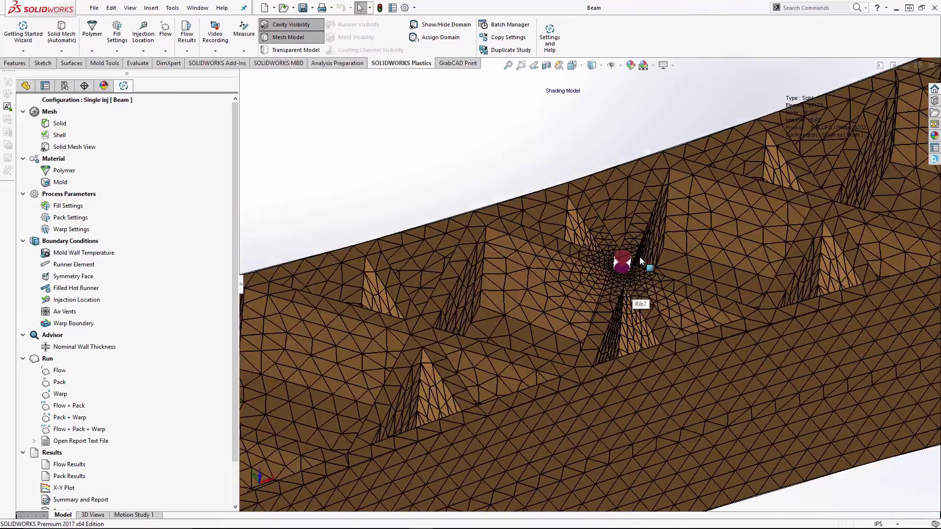
scroll(640, 260, up, 4)
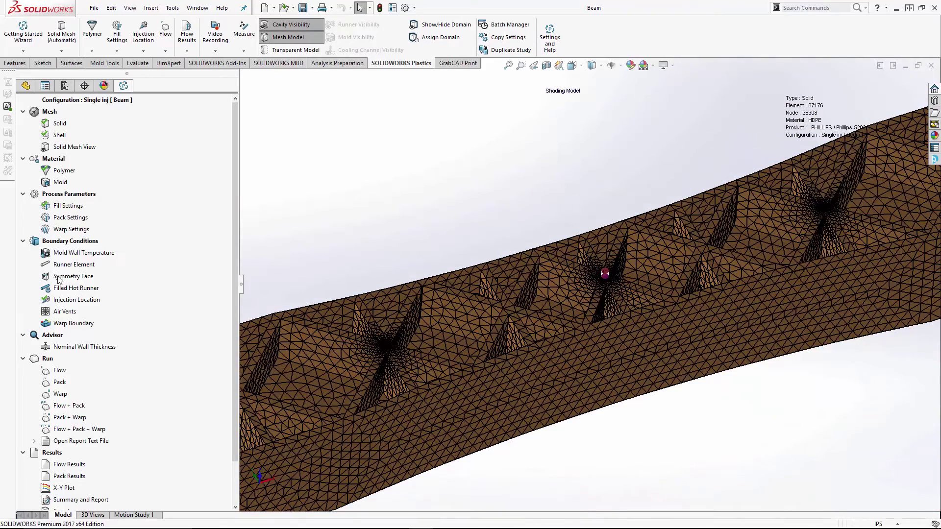
Check the single gate's injection location, then bring up the beam's flow results
double_click(63, 301)
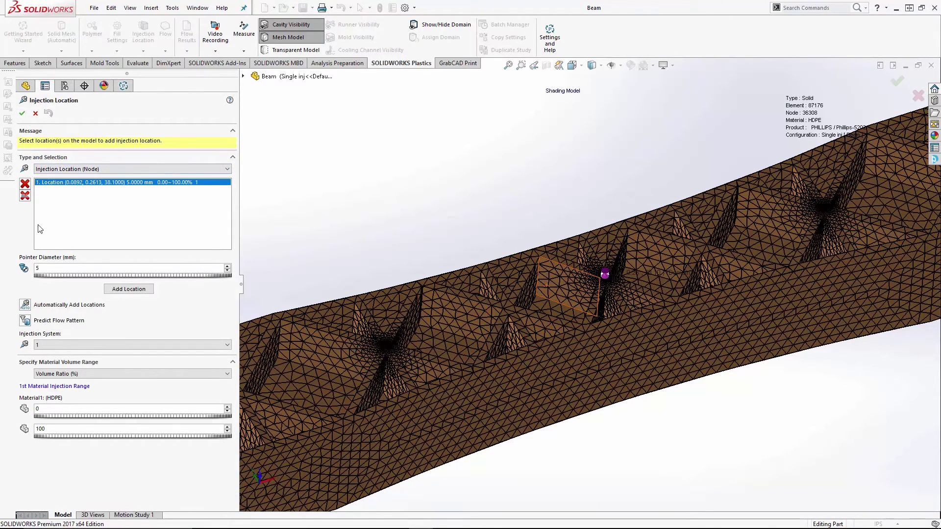
click(22, 114)
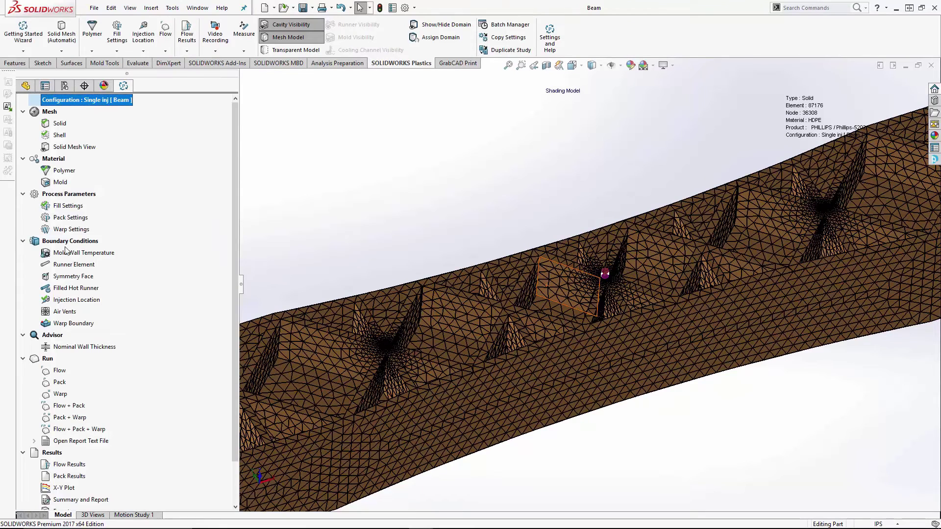
click(67, 466)
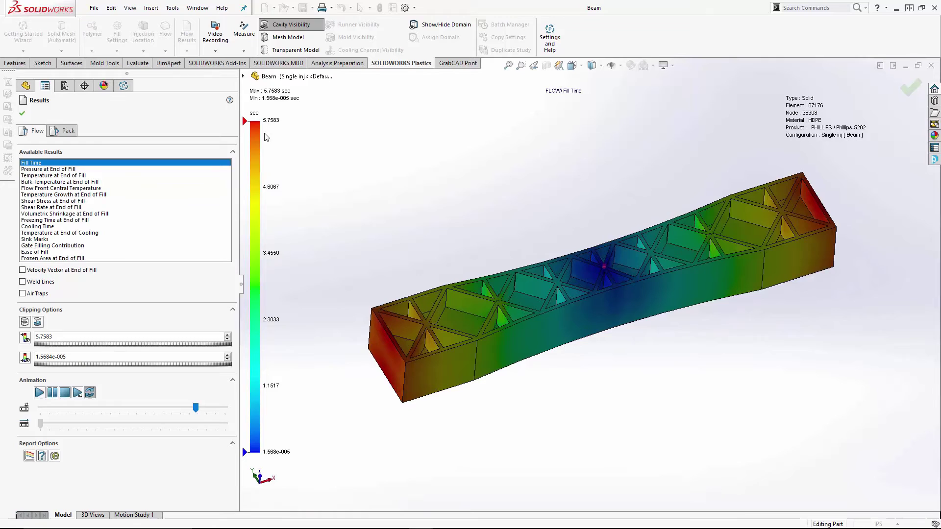
Review end-of-fill pressure and the 5.7583 s fill time with weld lines, then close results
click(61, 170)
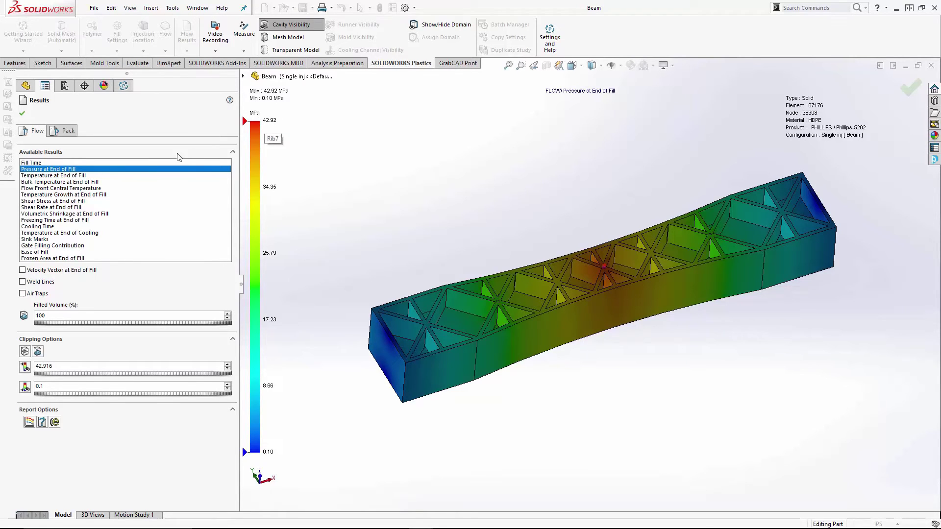
click(24, 282)
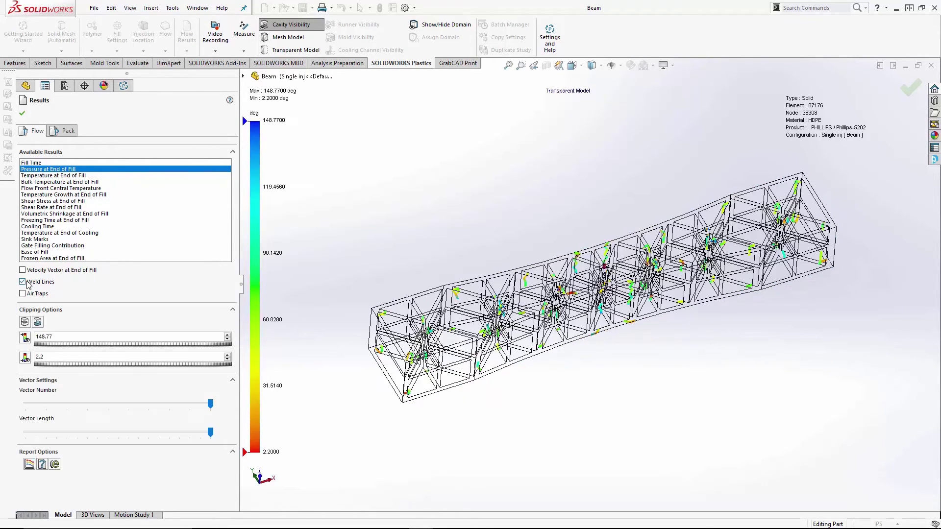
click(35, 163)
middle_drag(643, 358, 609, 356)
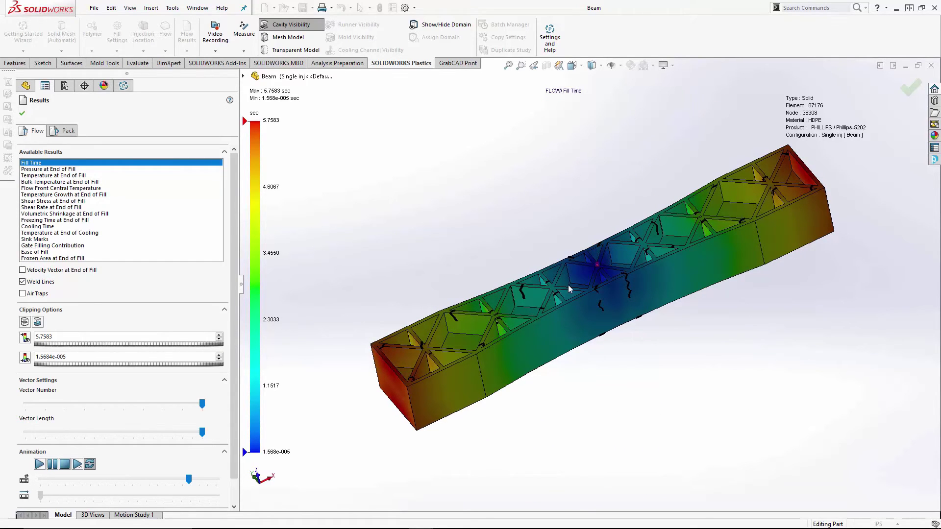
click(22, 115)
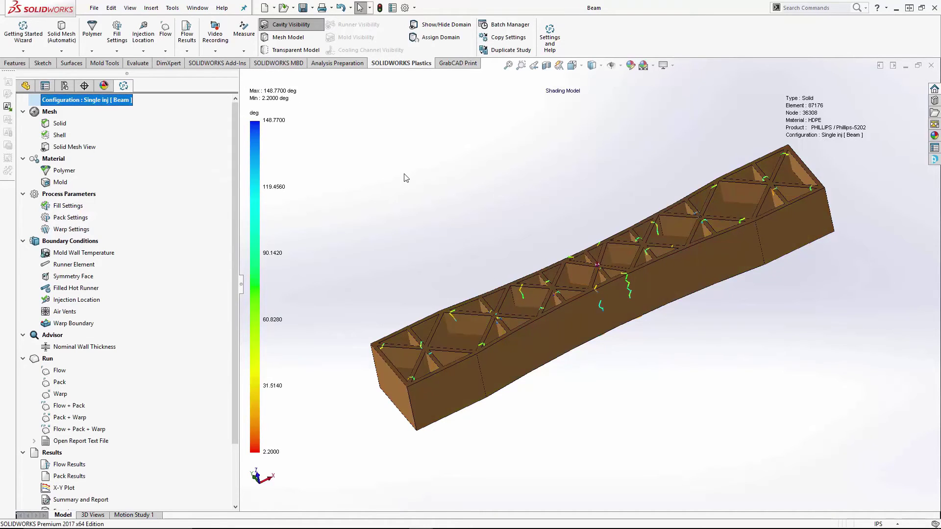
middle_drag(601, 337, 651, 314)
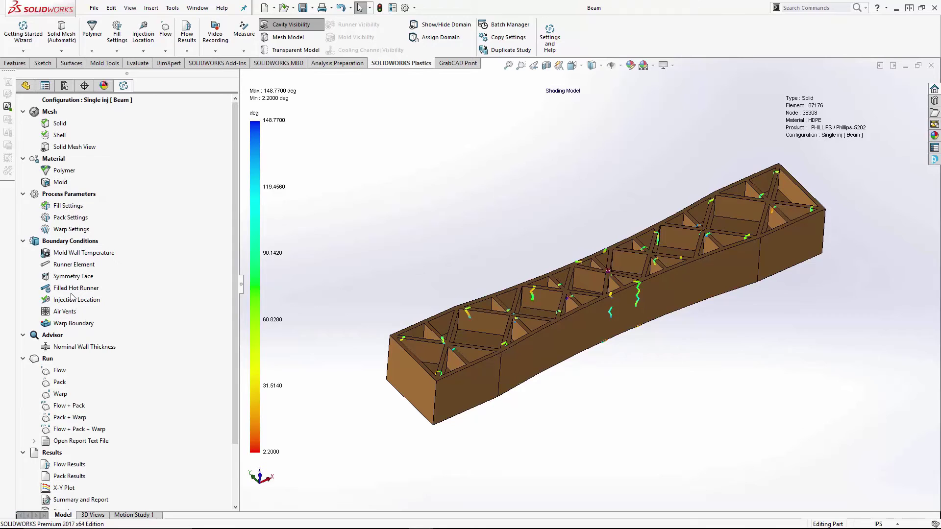
click(65, 85)
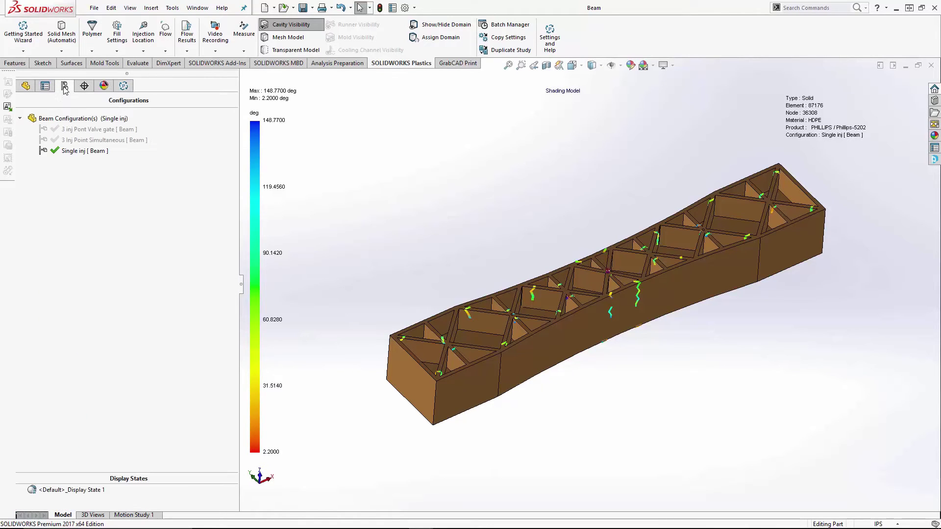
double_click(68, 140)
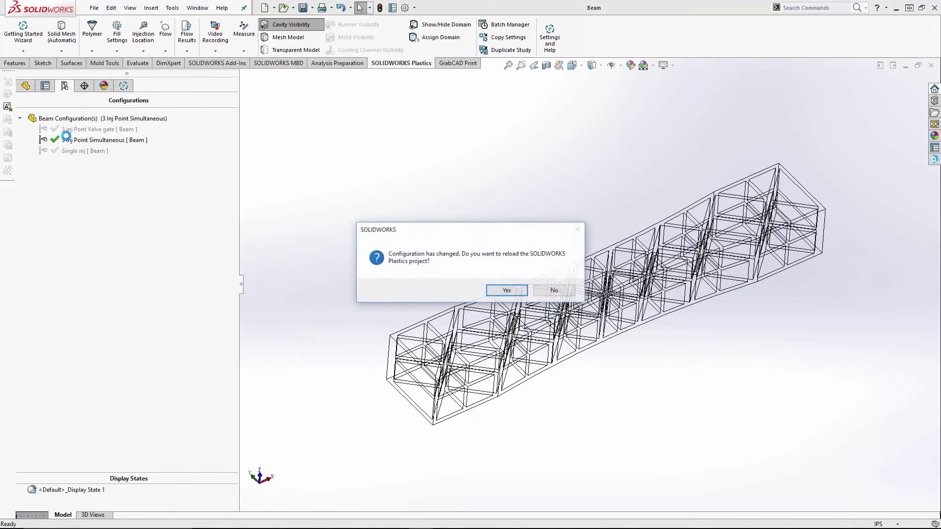
click(496, 290)
click(468, 259)
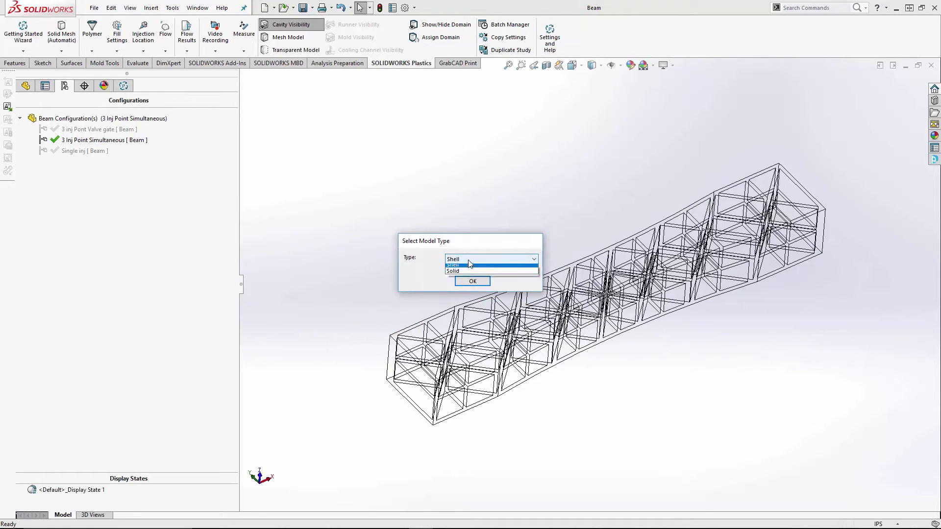
click(470, 275)
click(473, 281)
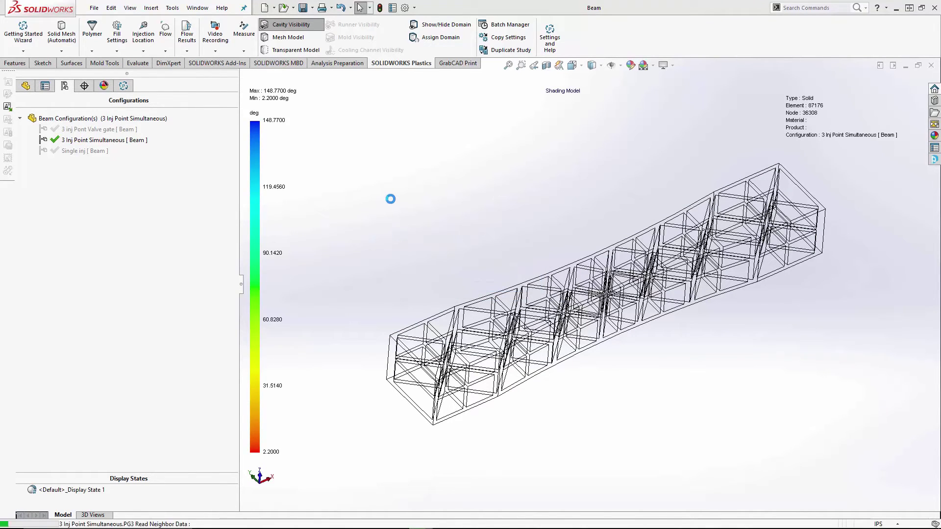
click(290, 37)
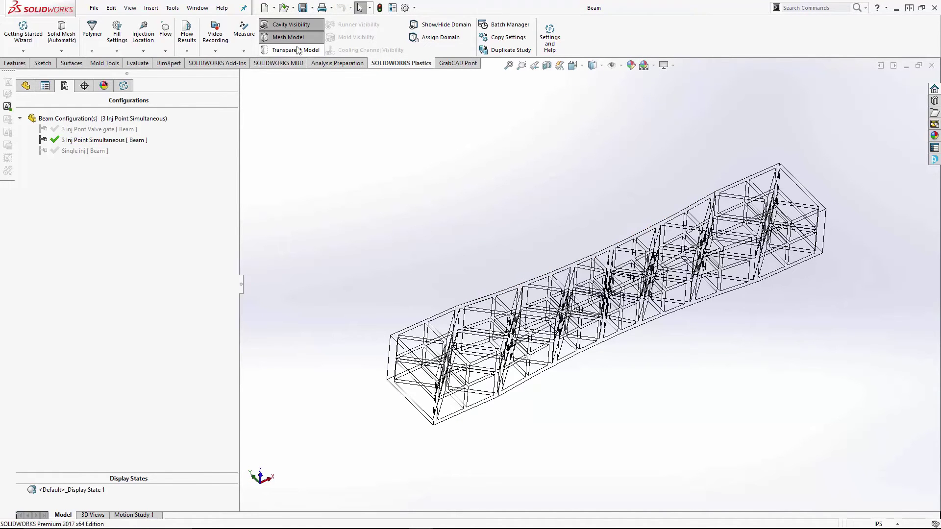
click(126, 86)
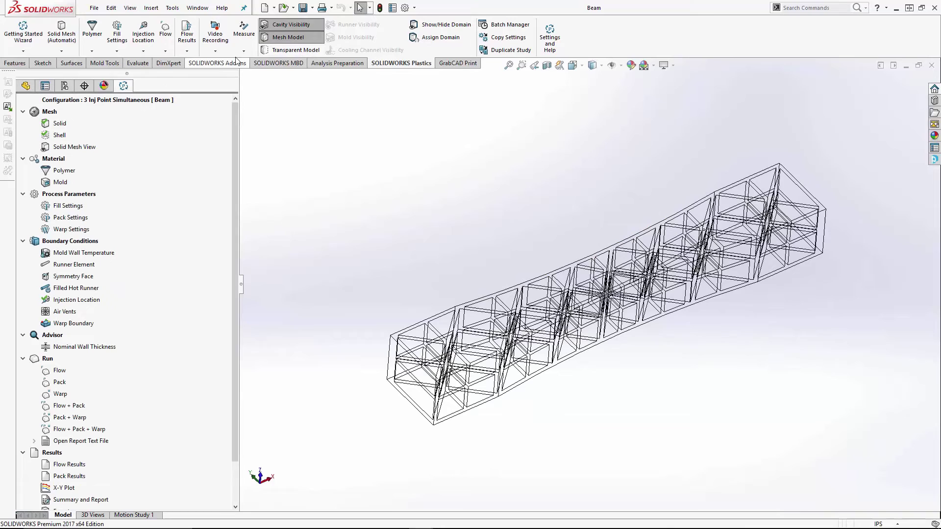
click(281, 39)
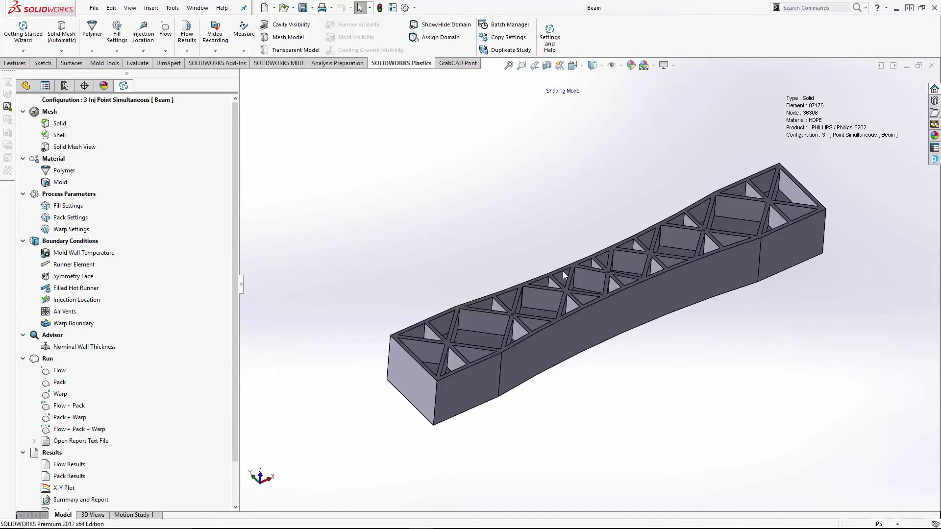
click(288, 38)
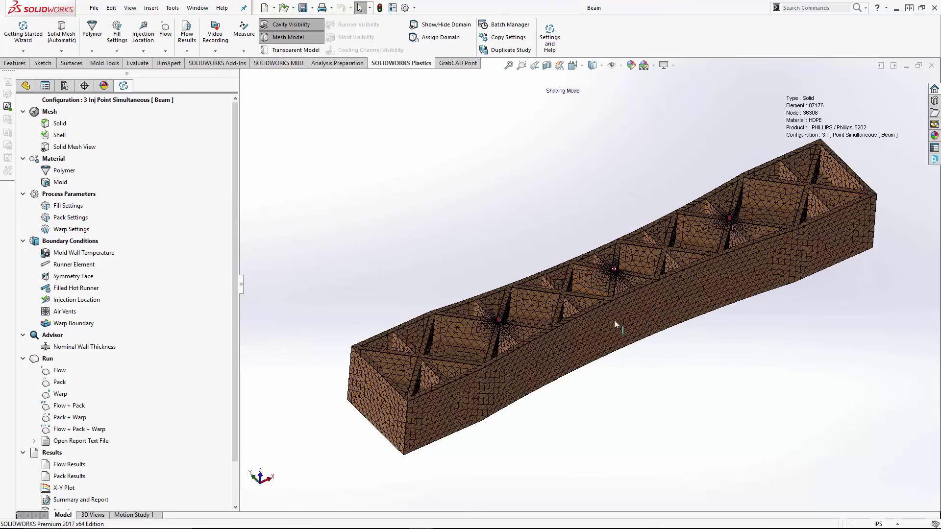
scroll(614, 319, down, 3)
scroll(587, 317, up, 5)
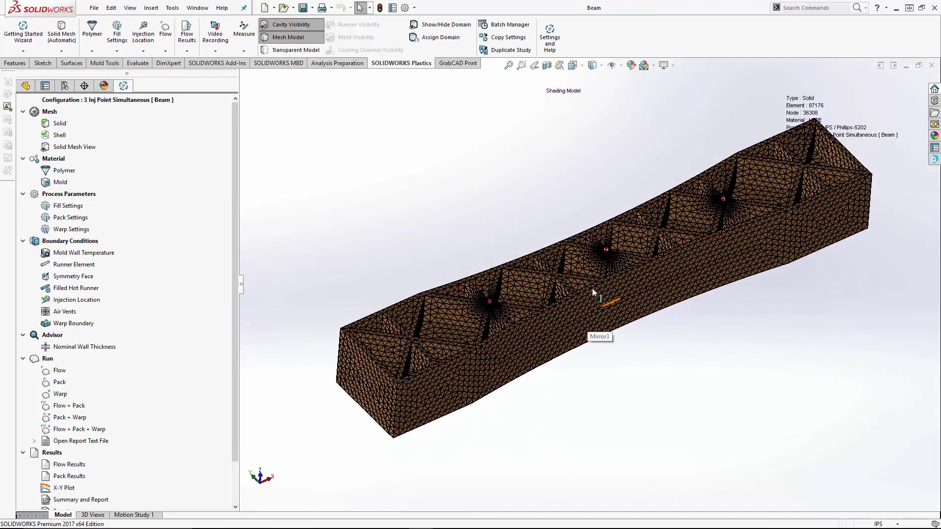
scroll(592, 287, down, 2)
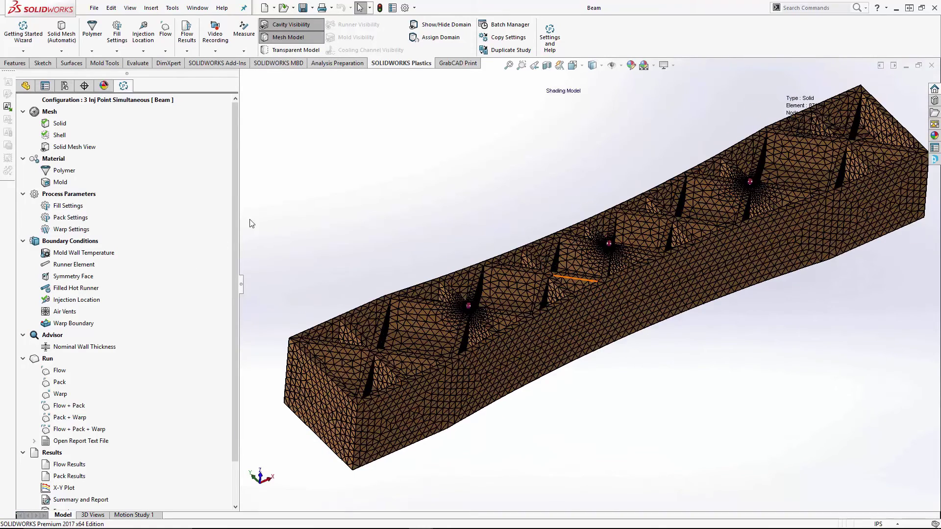
drag(237, 221, 234, 261)
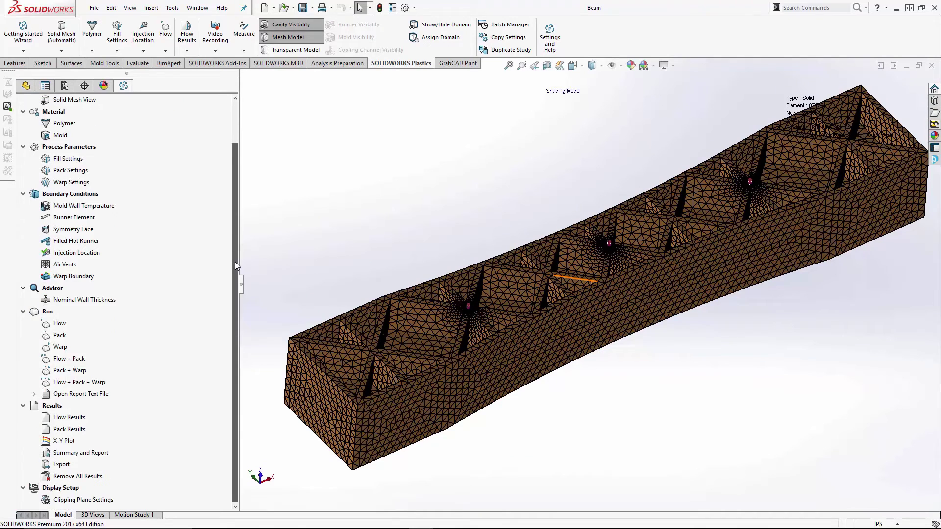
Review the three simultaneous gates, then run a flow analysis giving a 4.7496 s fill time
double_click(76, 252)
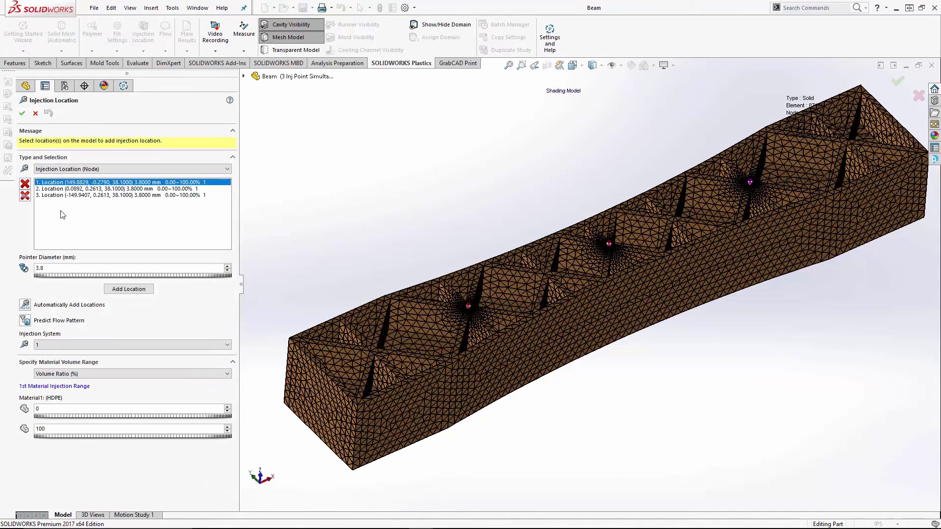
click(65, 189)
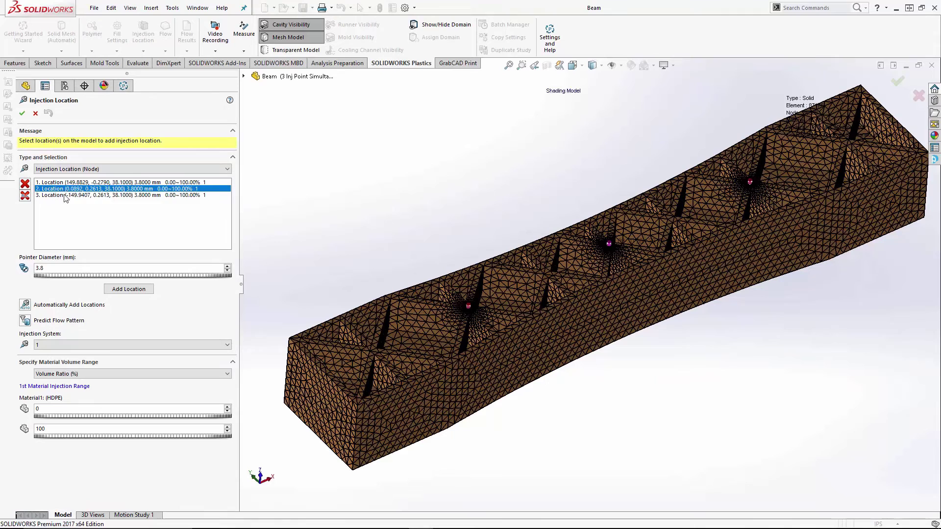
click(65, 196)
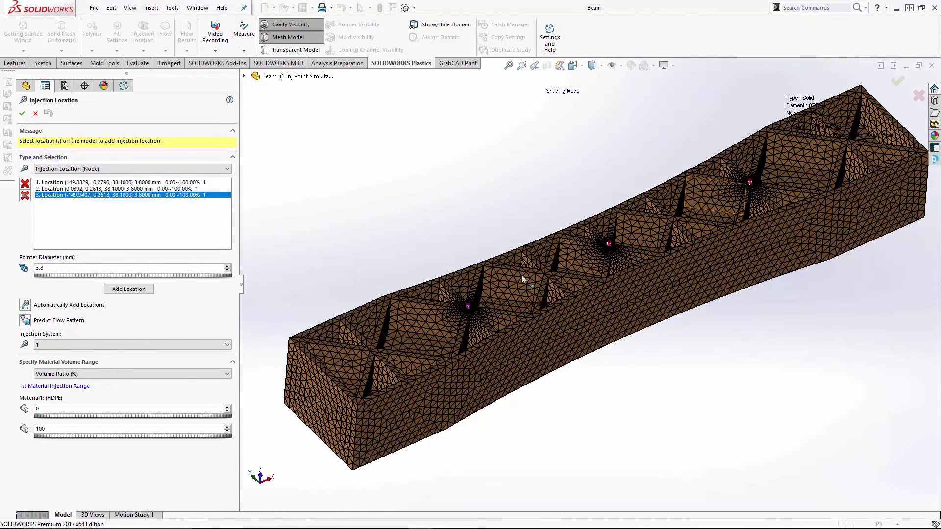
click(22, 115)
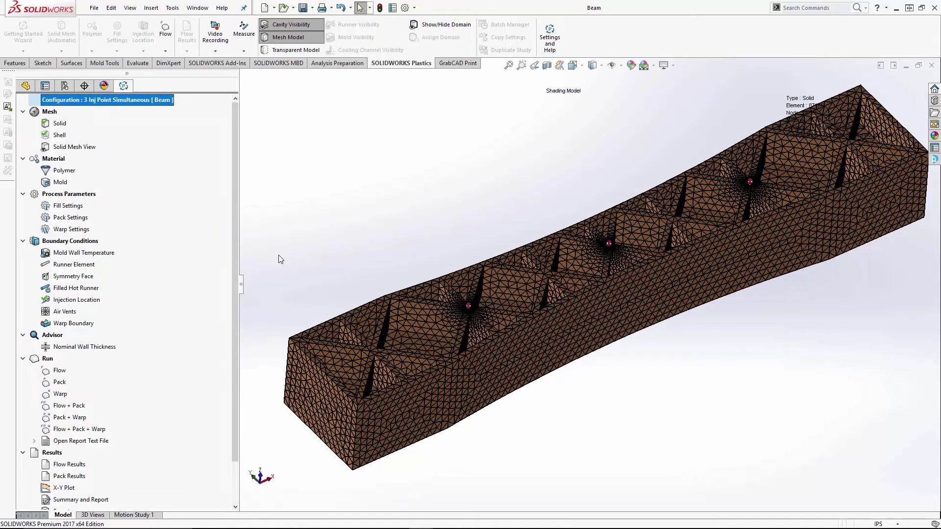
click(60, 371)
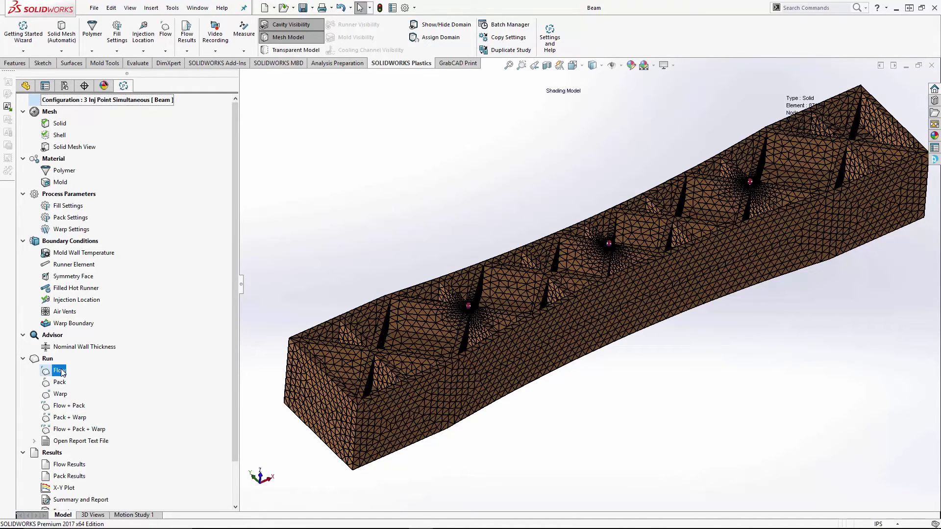
double_click(66, 464)
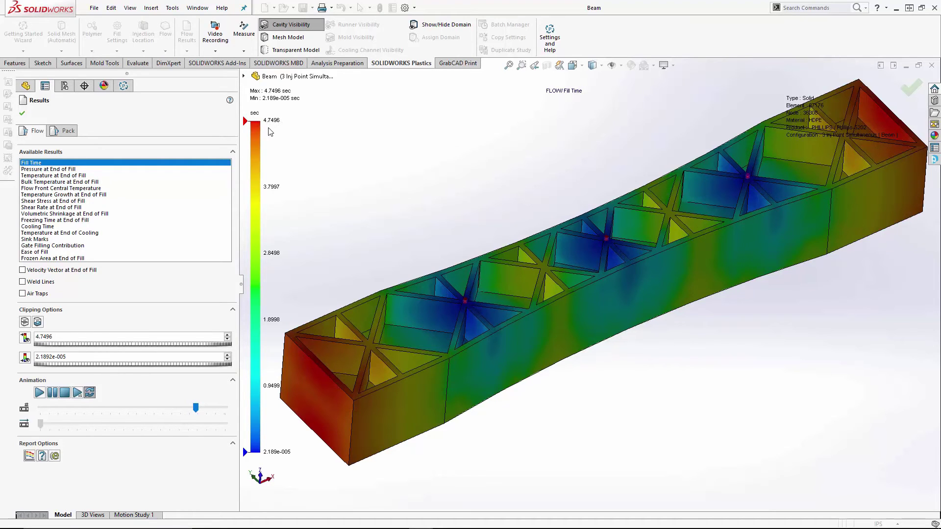
Show pressure at end of fill, then overlay weld lines on the Fill Time plot
click(68, 169)
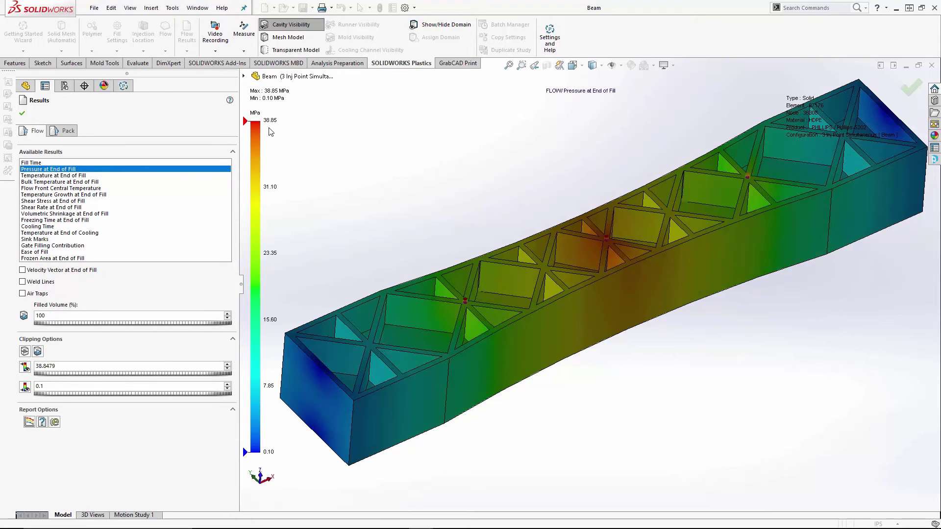
middle_drag(271, 131, 607, 279)
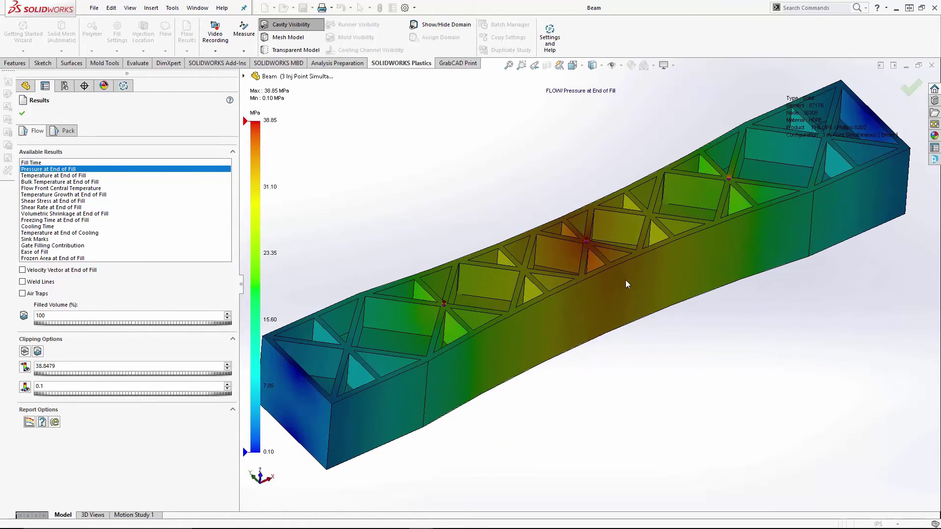
click(23, 282)
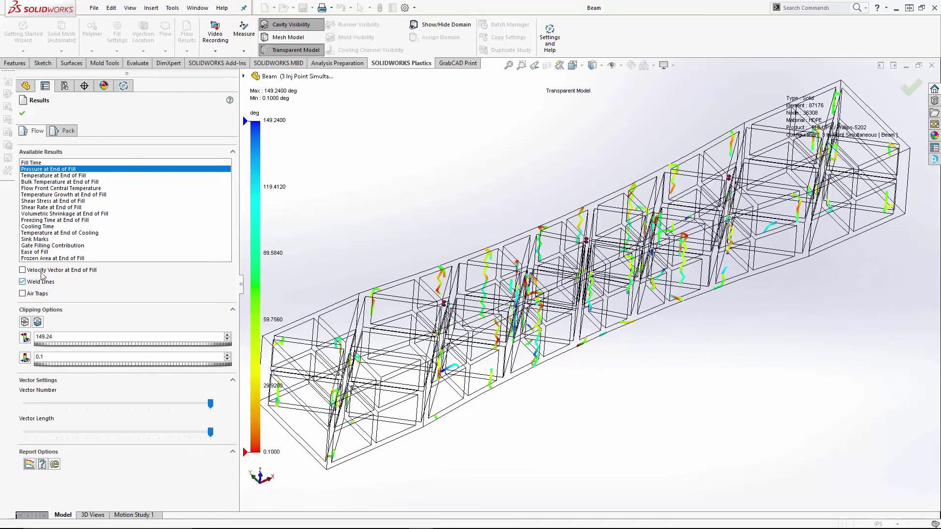
click(38, 164)
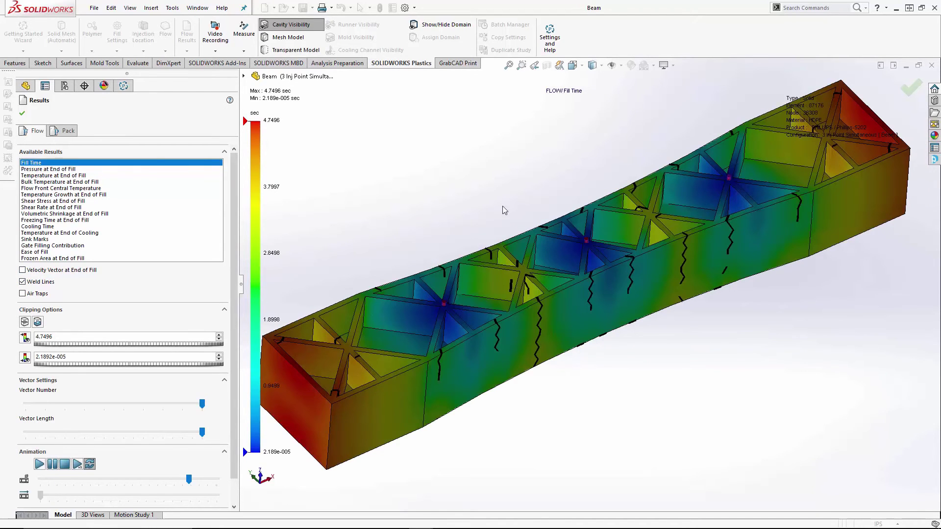
Animate the three-gate filling, watching the melt fronts merge from an edge-on view
click(39, 464)
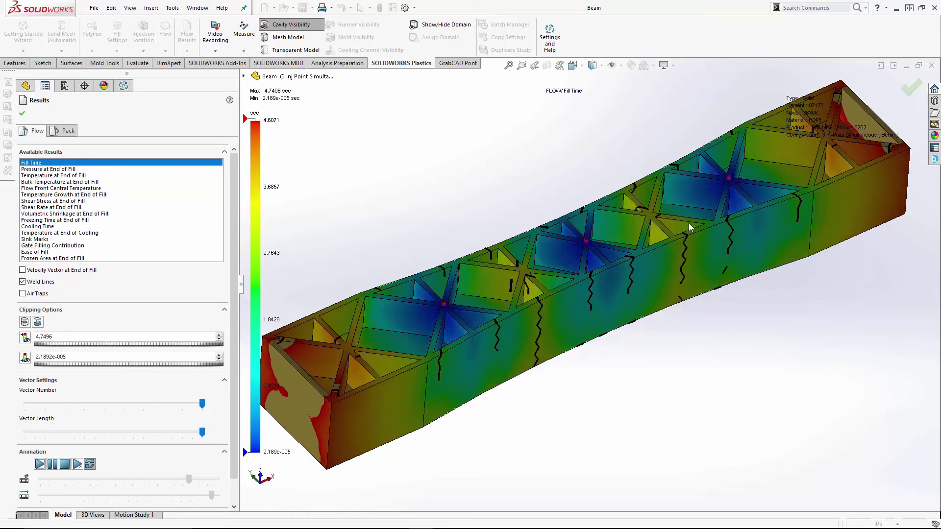
middle_drag(752, 226, 518, 234)
scroll(637, 245, up, 5)
scroll(563, 269, down, 5)
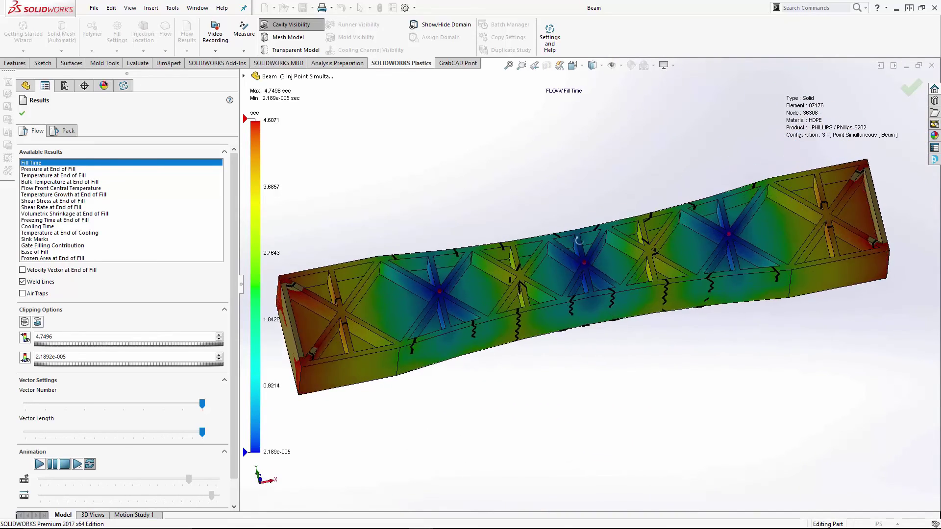
scroll(593, 284, up, 3)
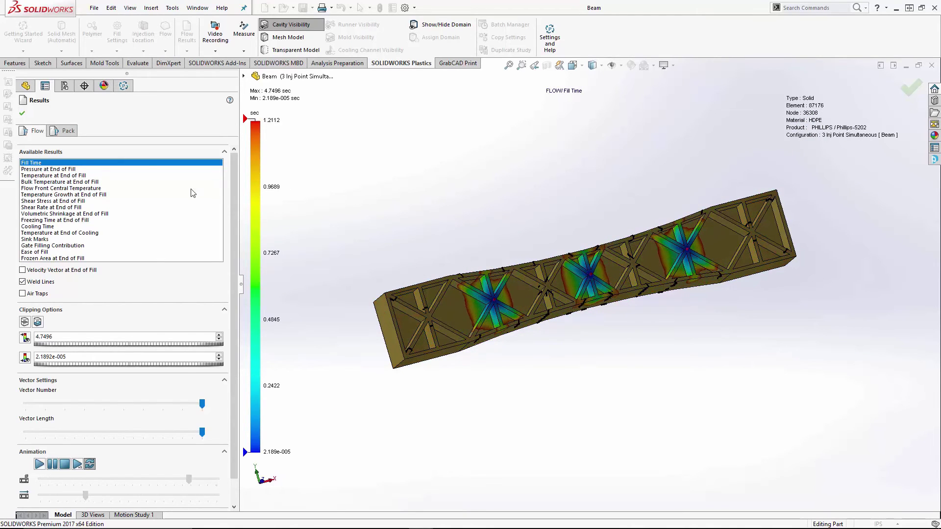
Close the flow results and select the 3 inj Pont Valve gate configuration
click(21, 114)
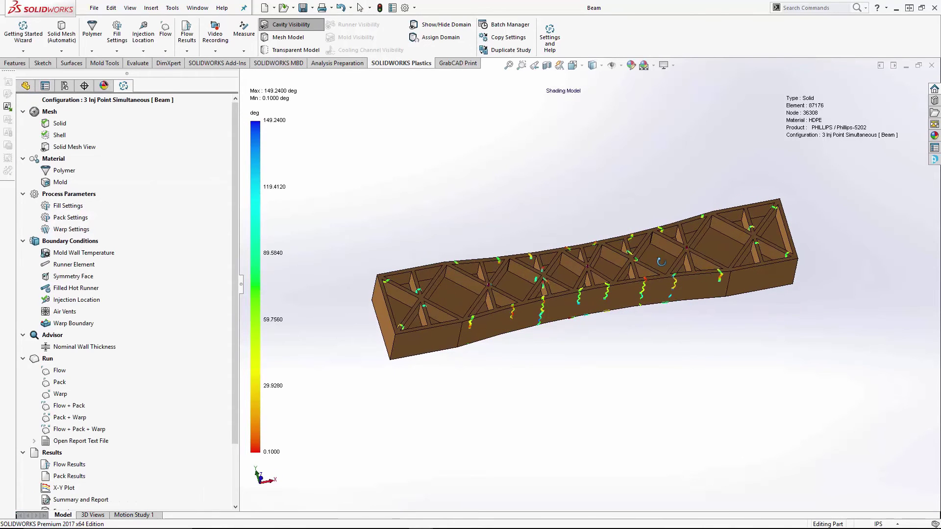
middle_drag(685, 347, 686, 333)
scroll(167, 299, down, 1)
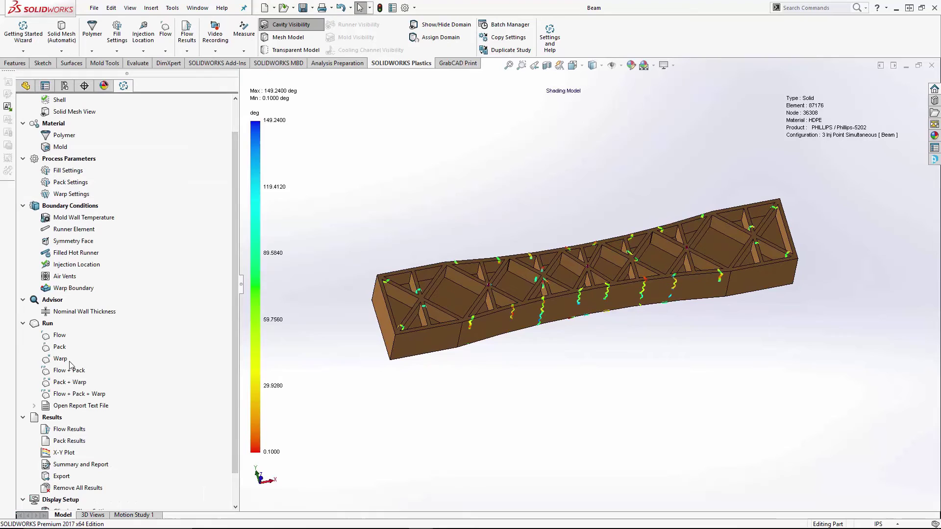
click(64, 86)
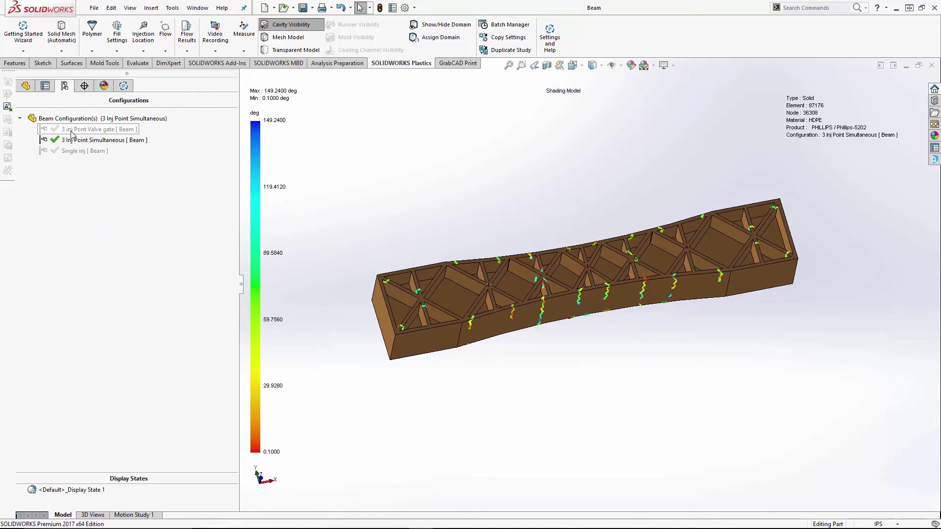
click(73, 130)
click(73, 129)
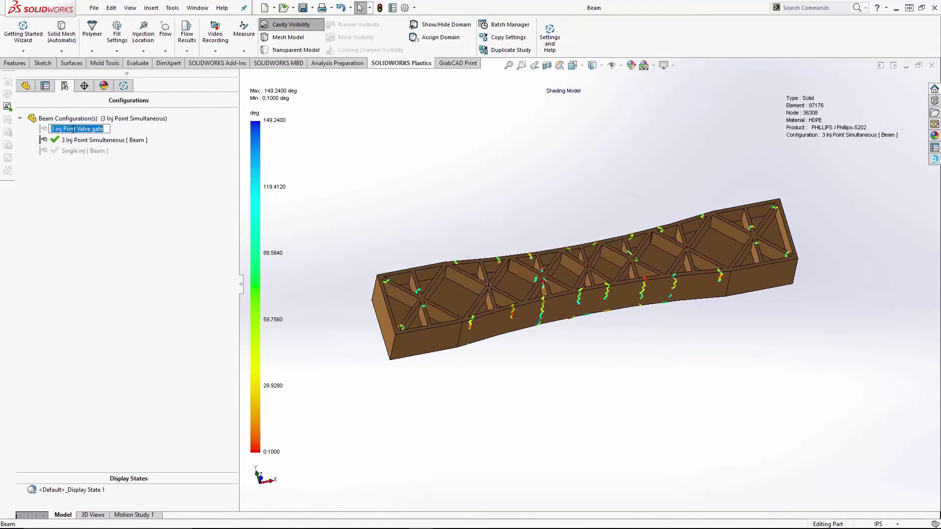
key(Home)
Activate the 3 inj Pont Valve gate configuration, reloading its Plastics project as Solid
double_click(47, 130)
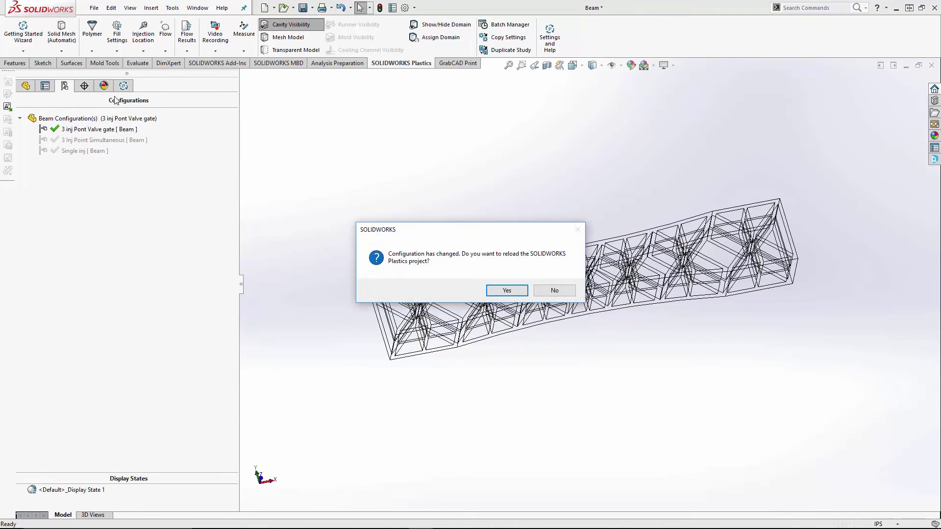
click(497, 289)
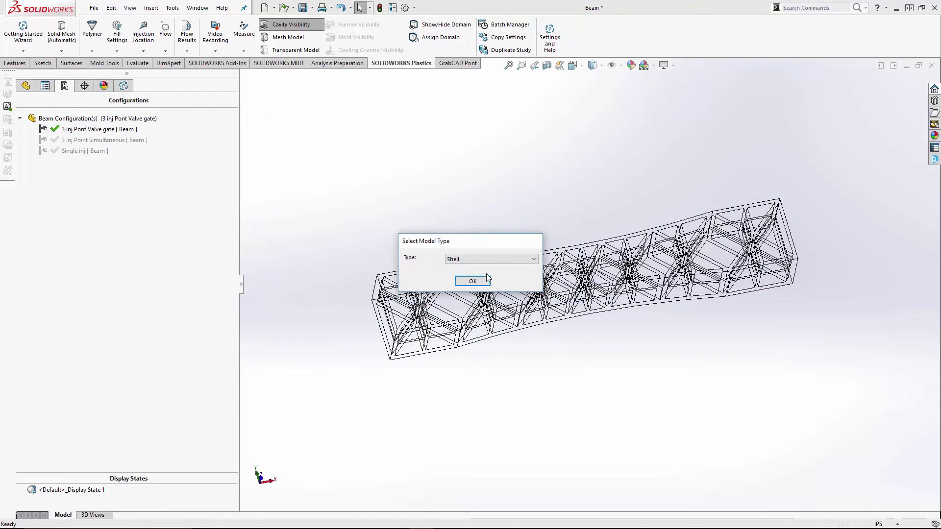
click(483, 261)
click(478, 274)
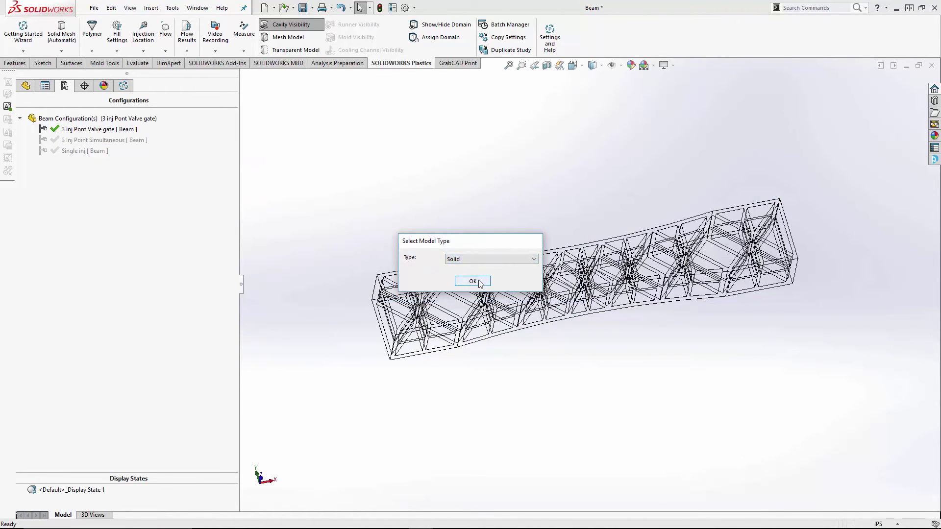
click(472, 281)
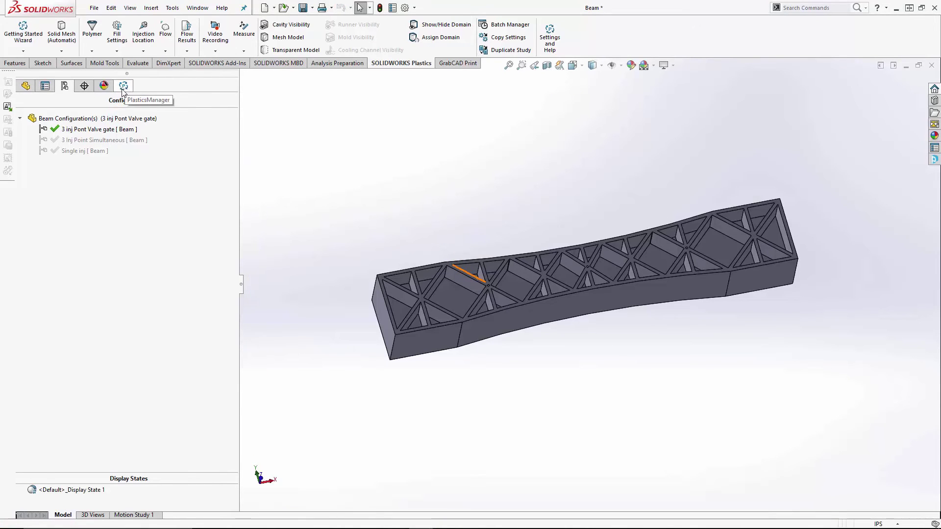
Return to the Plastics study tree and display the beam's mesh
click(124, 86)
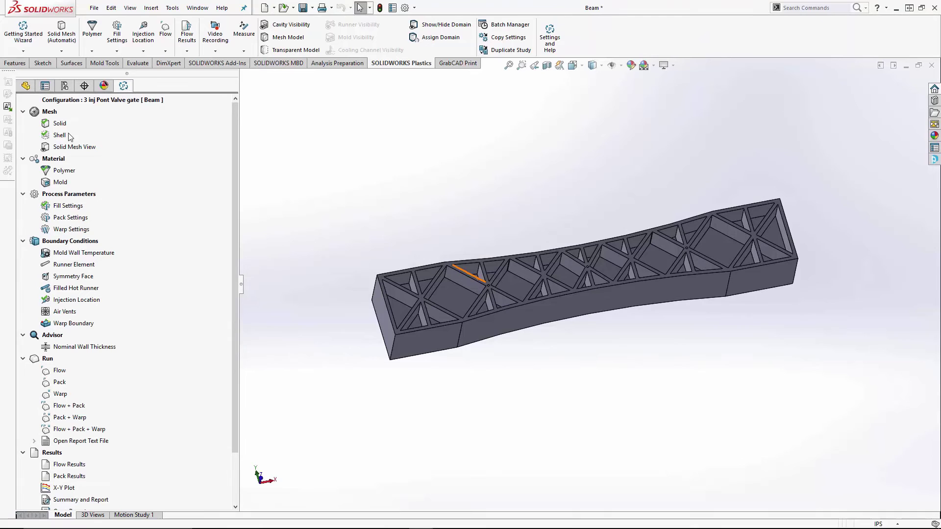
click(289, 37)
scroll(563, 332, down, 2)
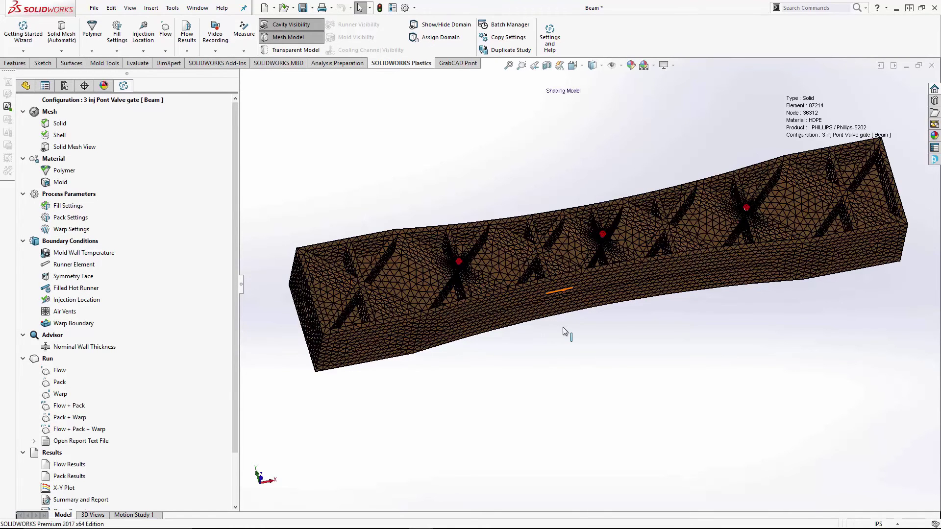
Accept the valve gates: middle gate 0–50% volume, two outer gates 50–100%
double_click(55, 301)
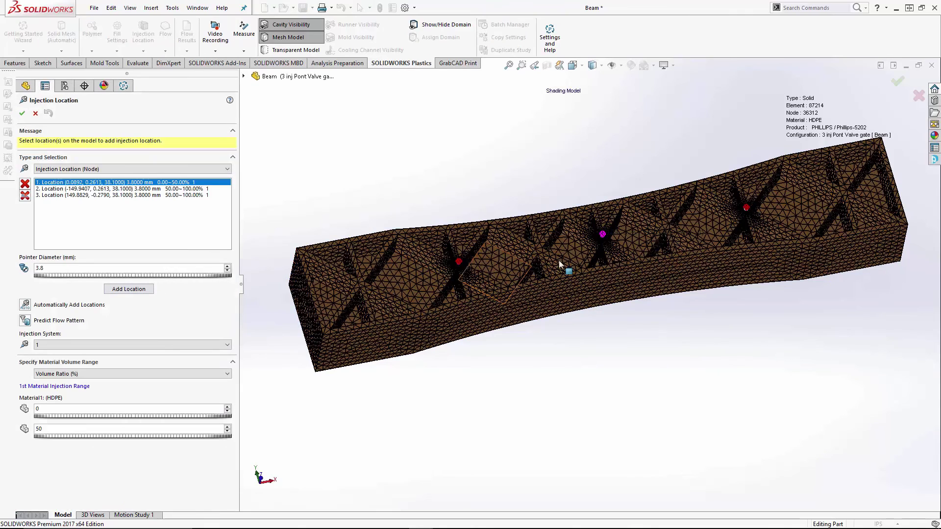
scroll(669, 218, down, 2)
scroll(672, 223, up, 2)
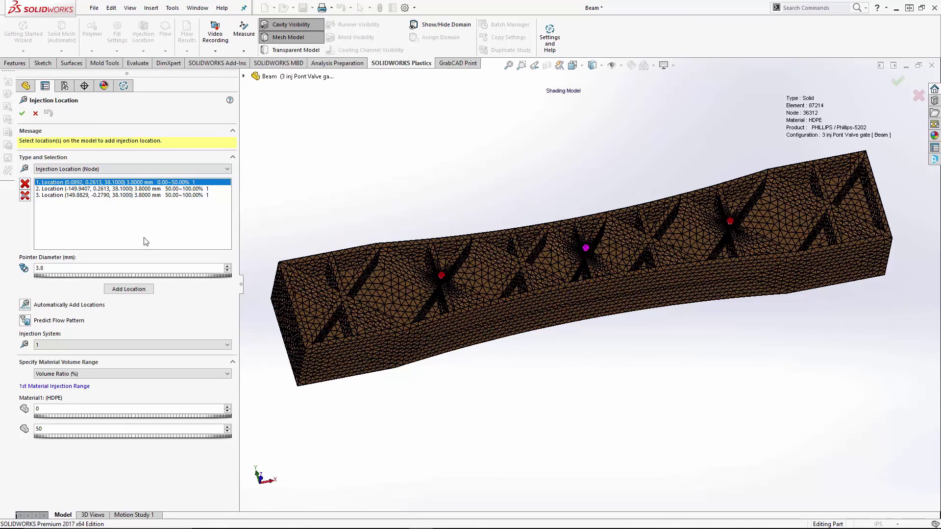
click(146, 188)
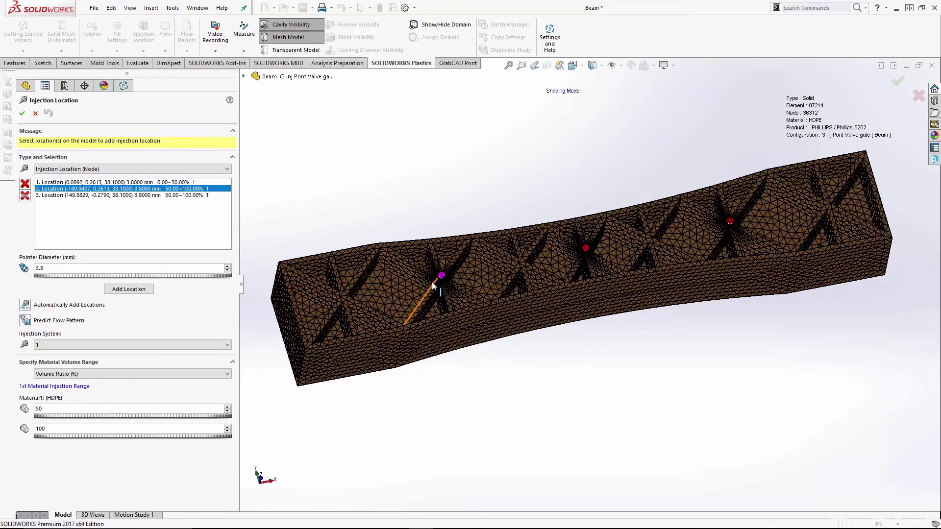
click(149, 195)
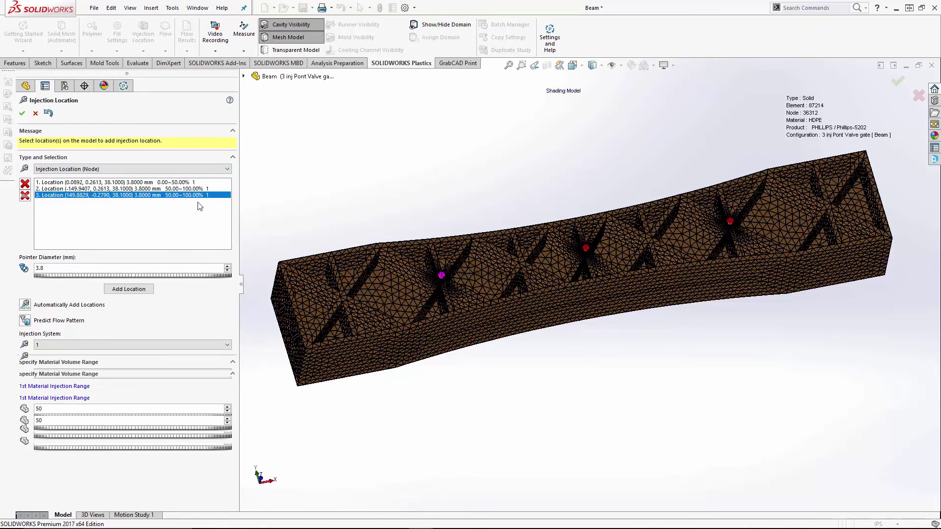
click(130, 189)
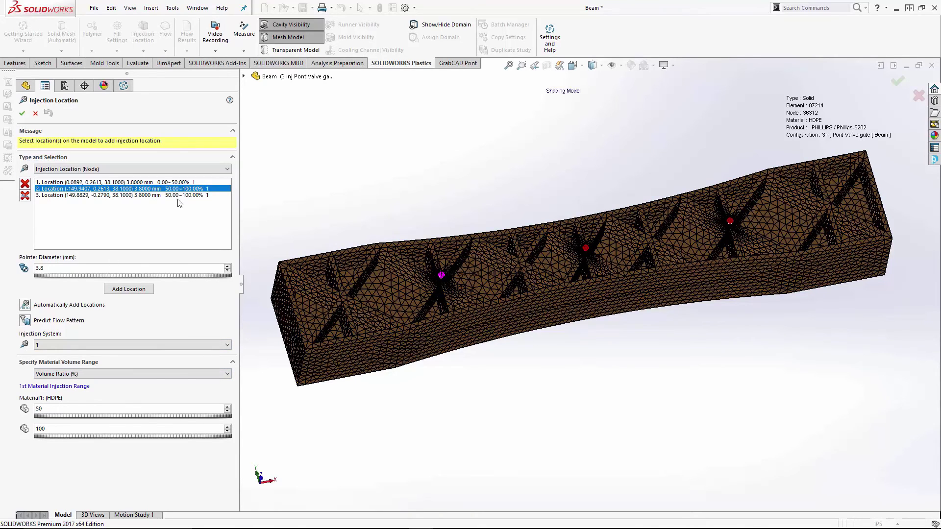
click(177, 182)
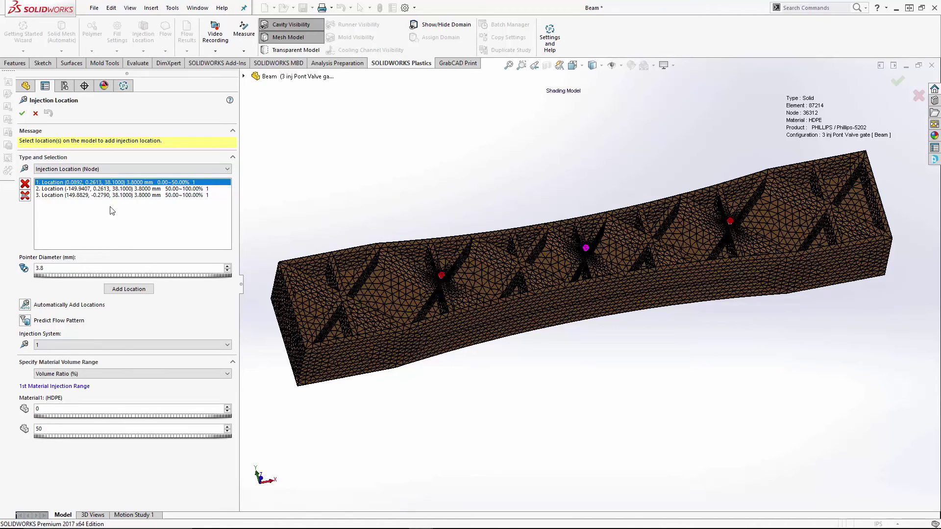
click(22, 114)
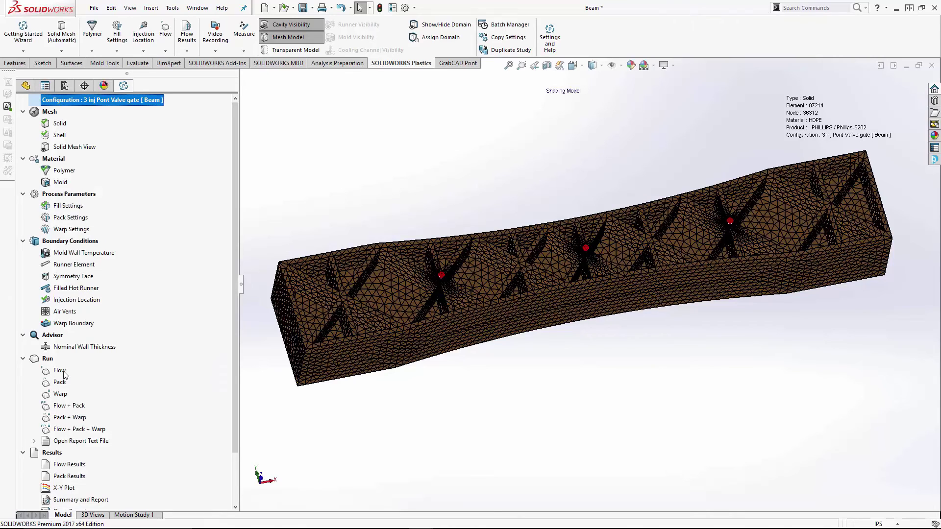
Run the flow analysis and animate the 4.7931 s fill spreading outward from the center gate
click(61, 371)
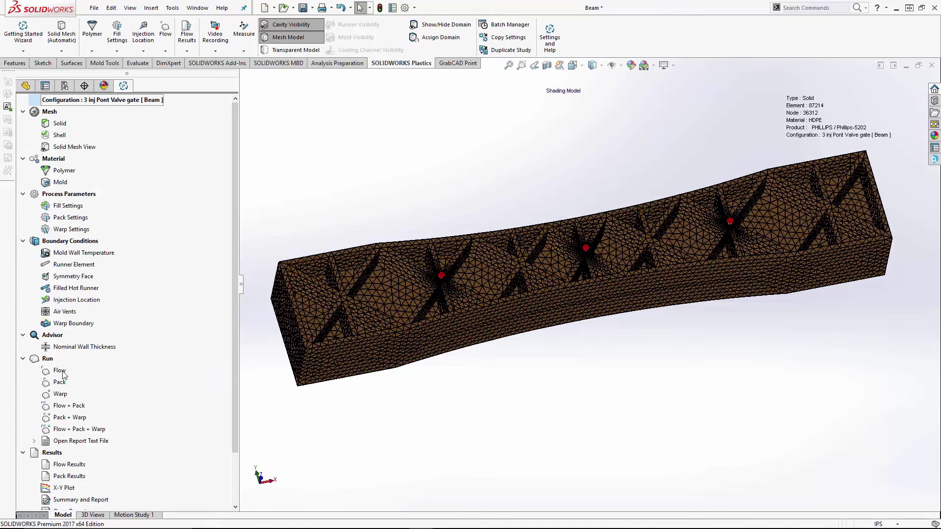
click(60, 469)
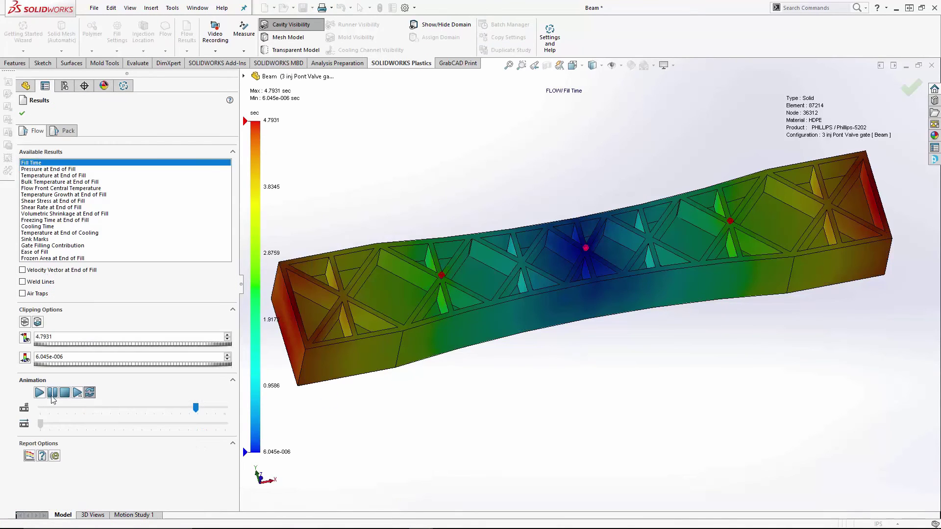
click(40, 393)
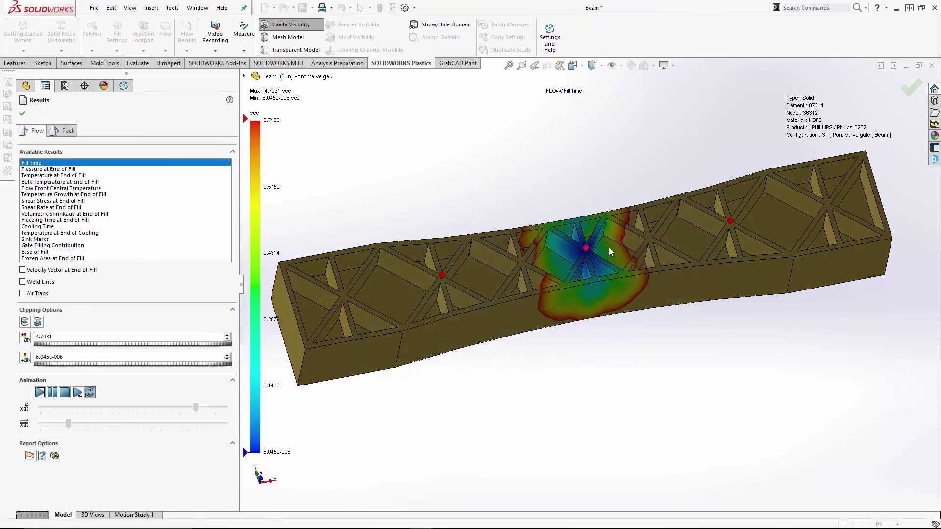
middle_drag(611, 255, 610, 296)
scroll(591, 266, down, 2)
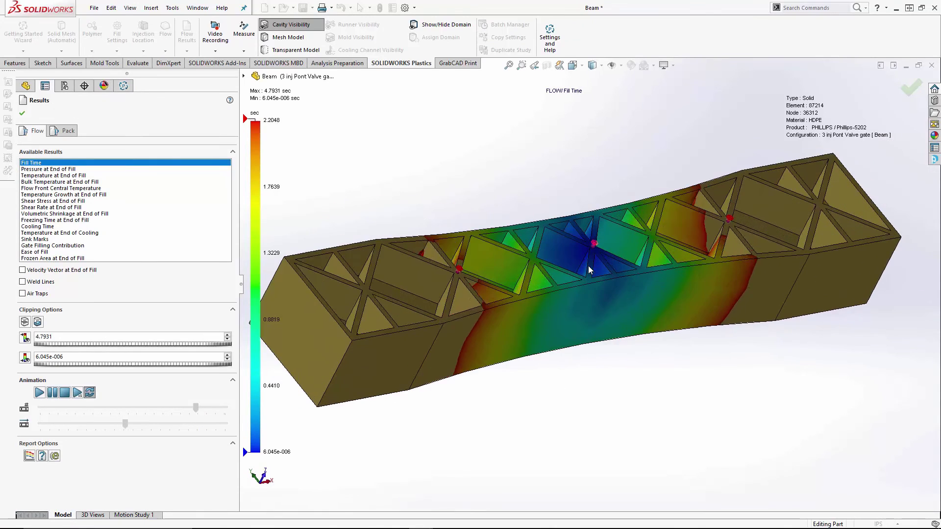
scroll(593, 255, down, 2)
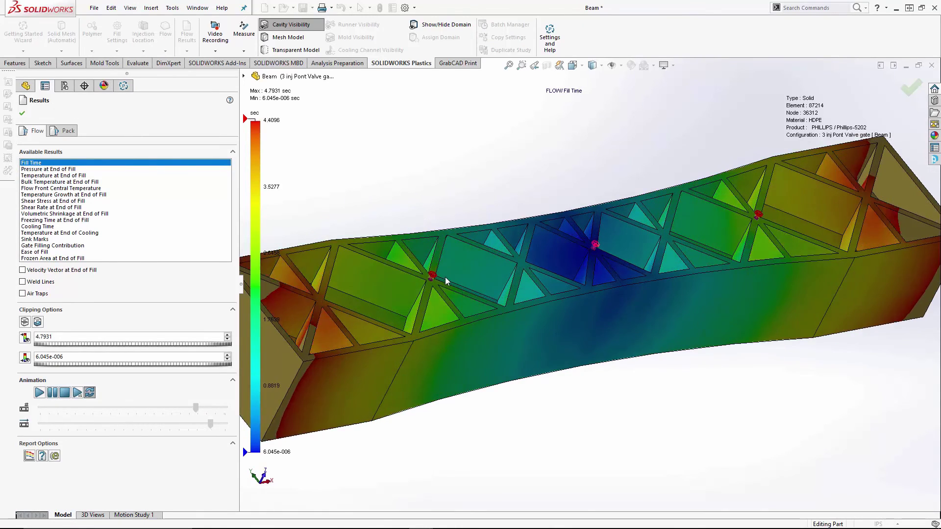
scroll(444, 278, down, 6)
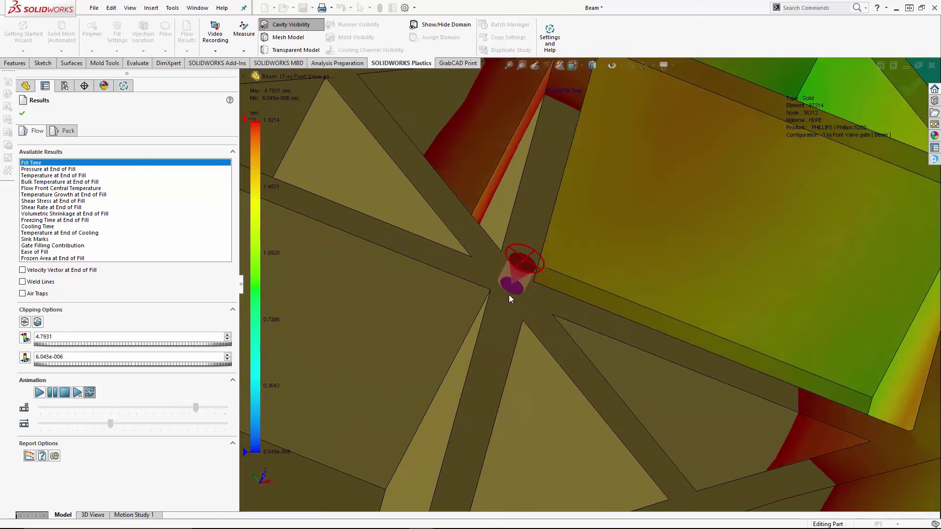
scroll(514, 295, up, 10)
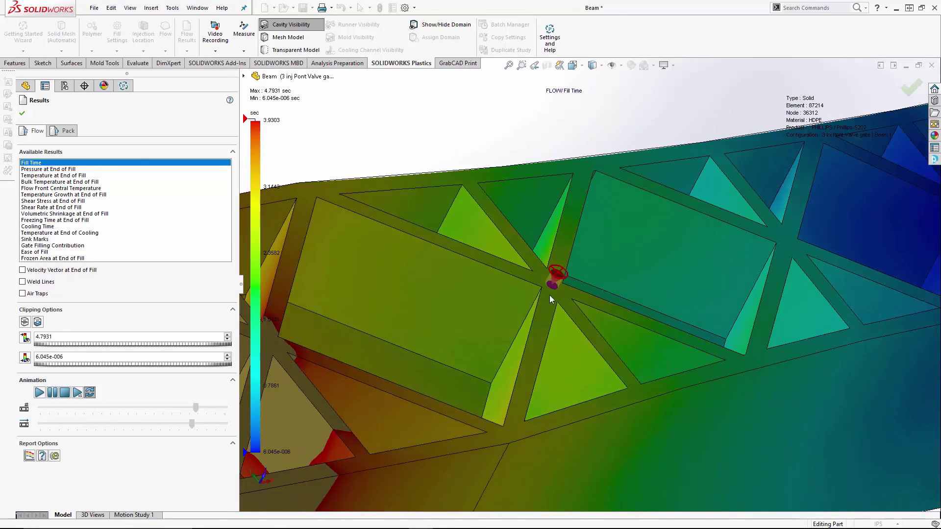
scroll(653, 321, down, 3)
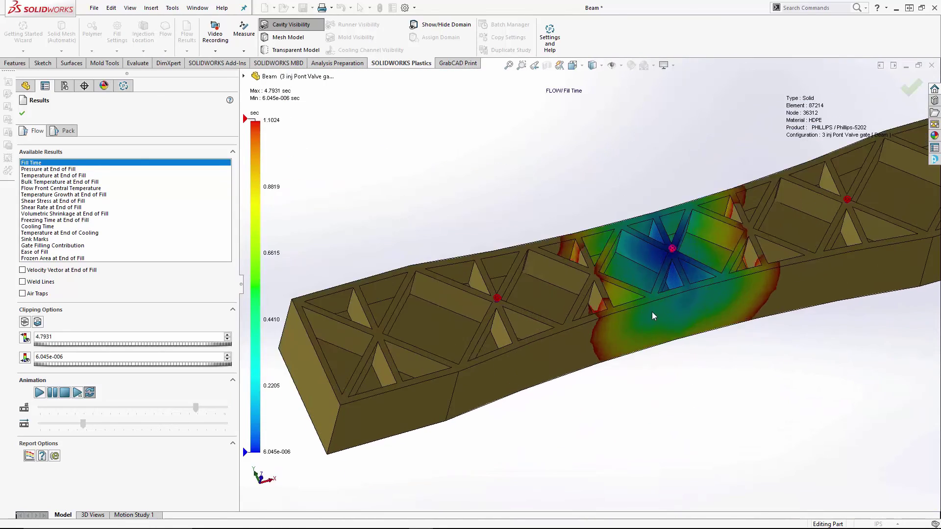
scroll(653, 321, up, 4)
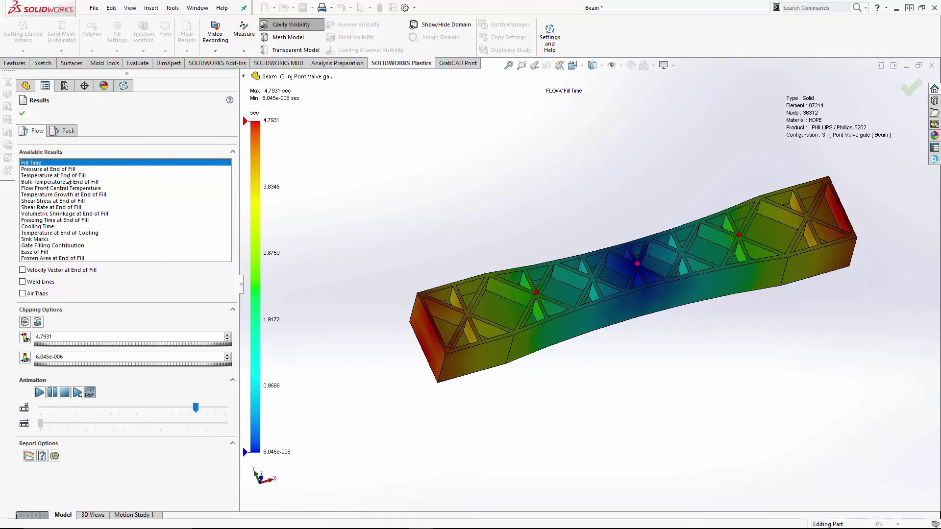
Show the 26.99 MPa end-of-fill pressure, then overlay the 0.11–147.37 deg weld lines
click(68, 170)
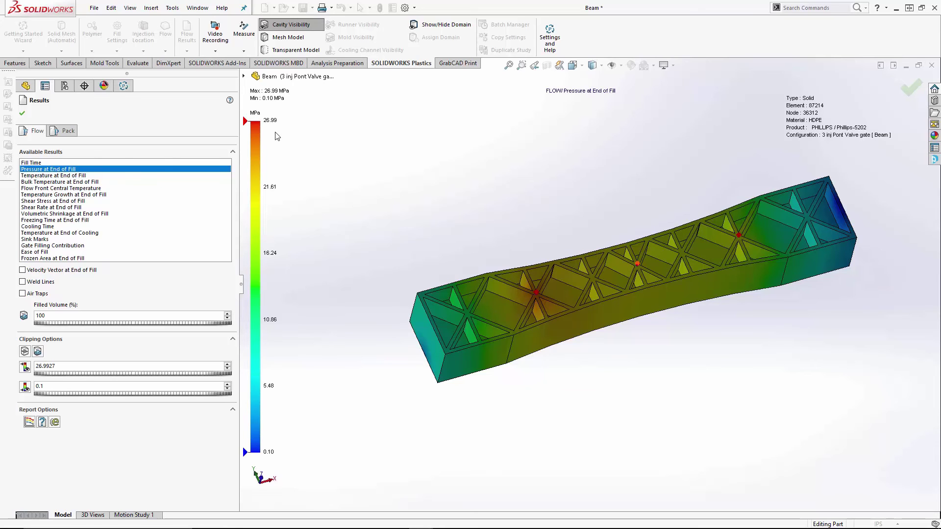
mouse_move(587, 248)
middle_down()
mouse_move(562, 227)
mouse_move(603, 239)
middle_up()
scroll(634, 276, down, 2)
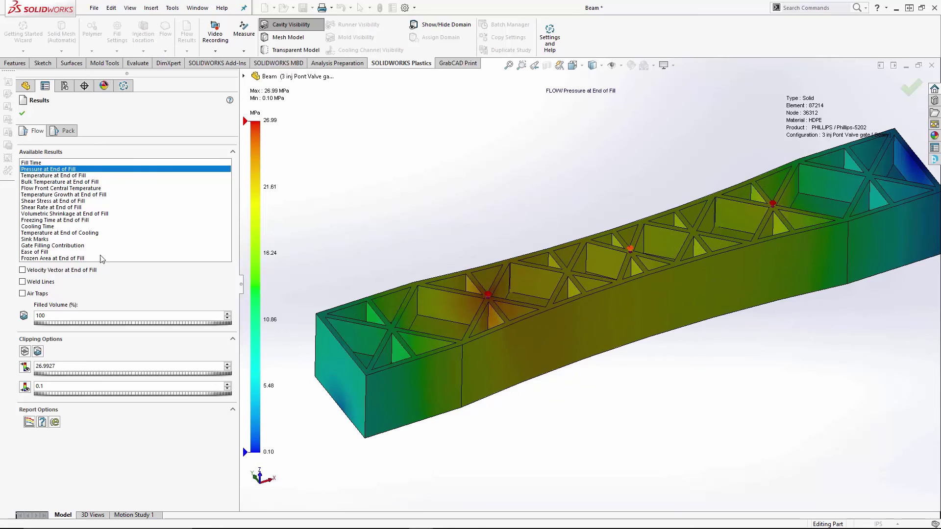
click(23, 282)
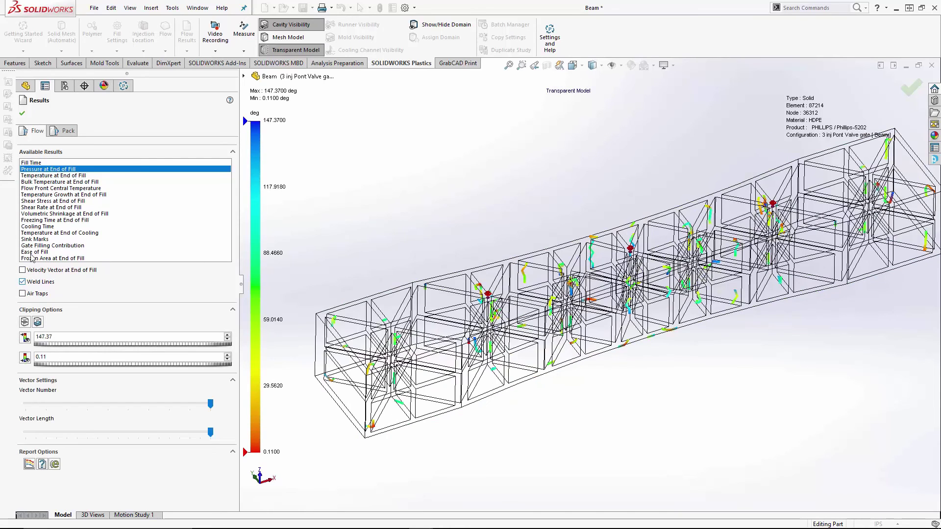
Inspect the weld lines on the Fill Time plot from the top and front
click(35, 163)
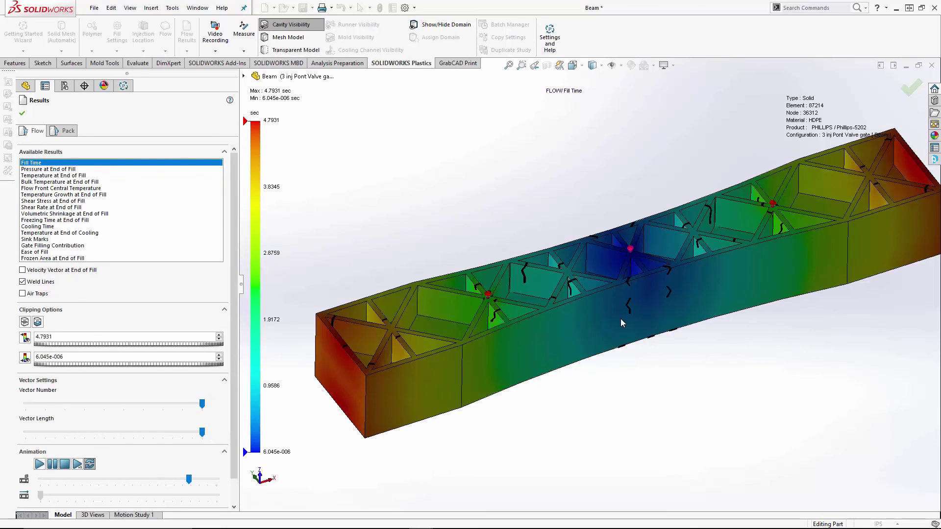
middle_drag(602, 271, 362, 301)
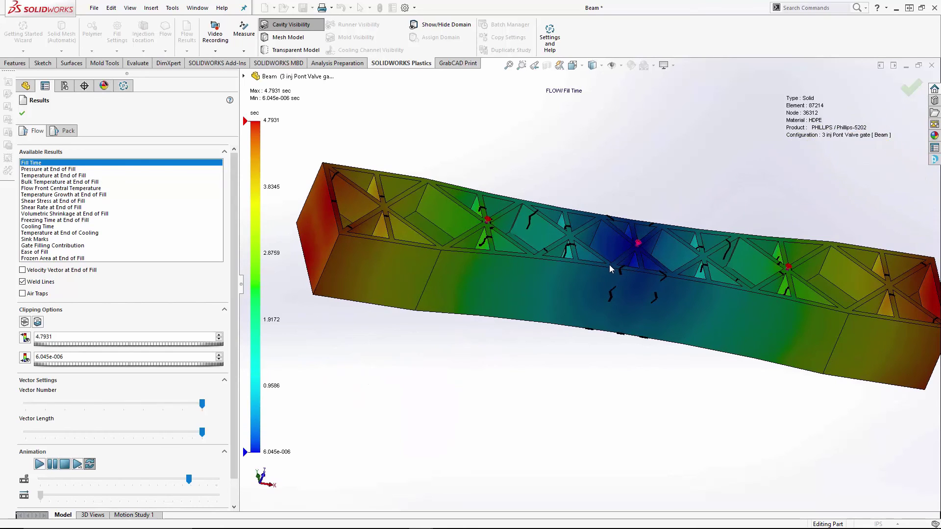
middle_drag(611, 269, 609, 350)
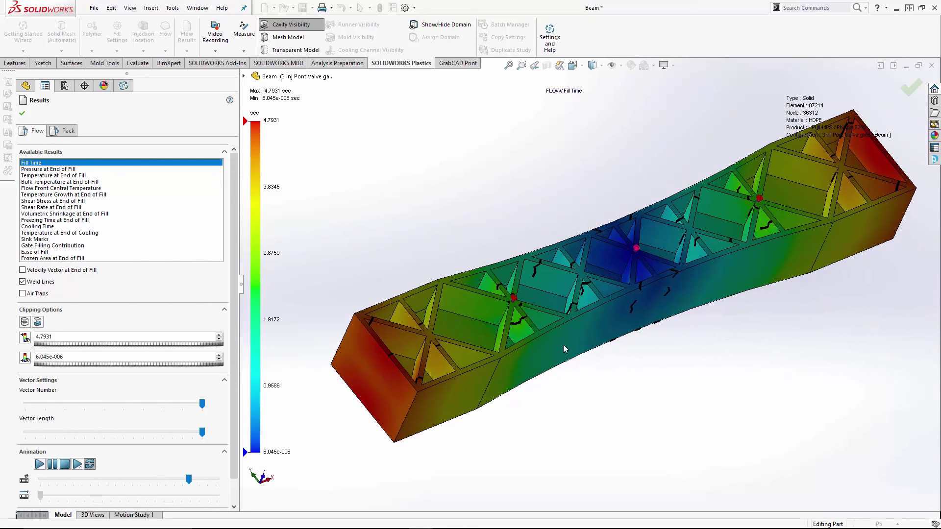
middle_drag(556, 279, 615, 265)
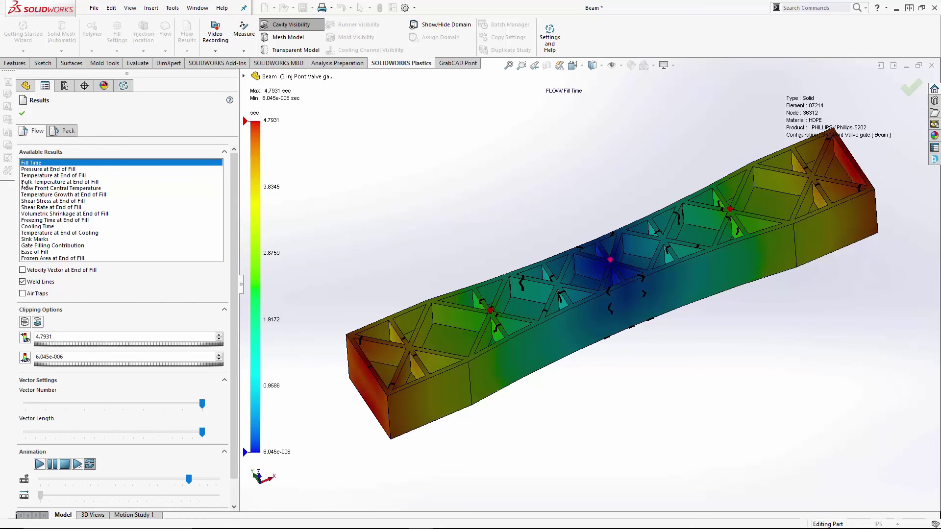
Check end-of-fill temperature and sink marks, ending on the 4.7931 s Fill Time plot
click(35, 176)
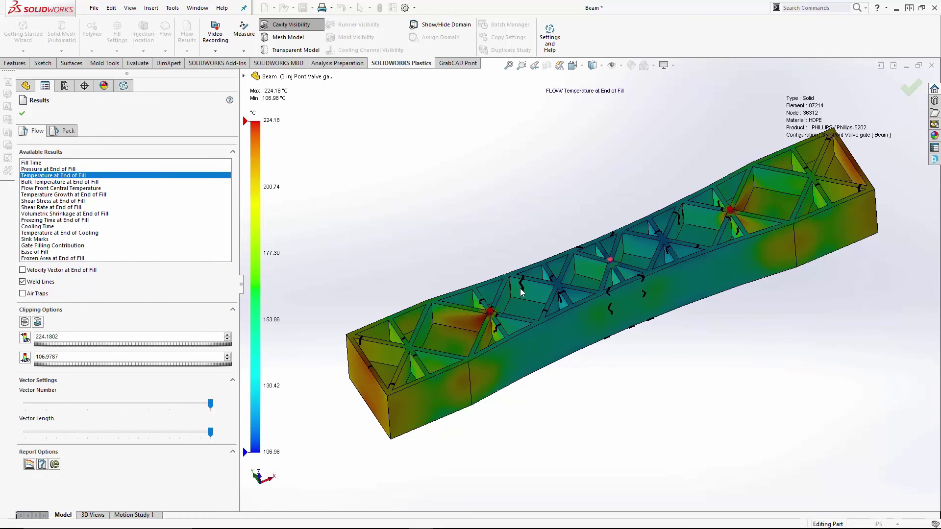
mouse_move(523, 293)
middle_down()
mouse_move(541, 376)
mouse_move(572, 436)
mouse_move(529, 293)
middle_up()
scroll(558, 302, down, 2)
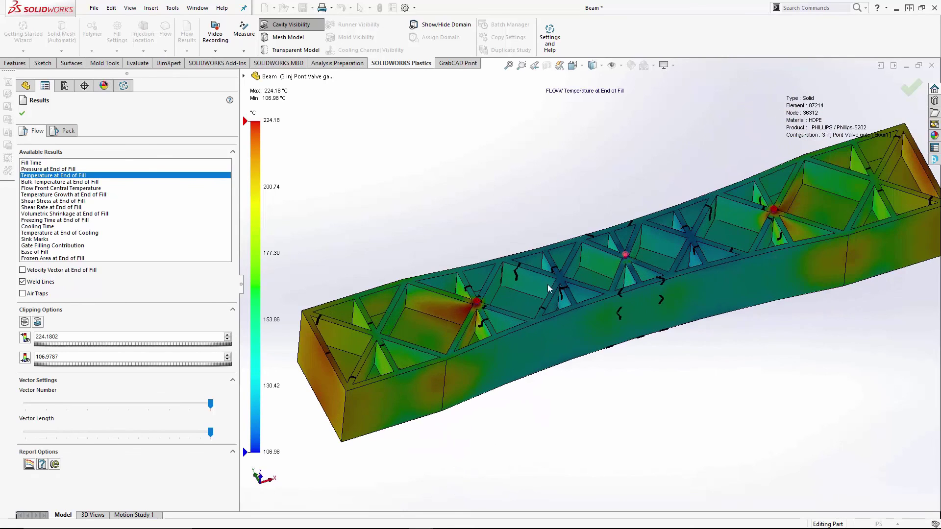
click(31, 240)
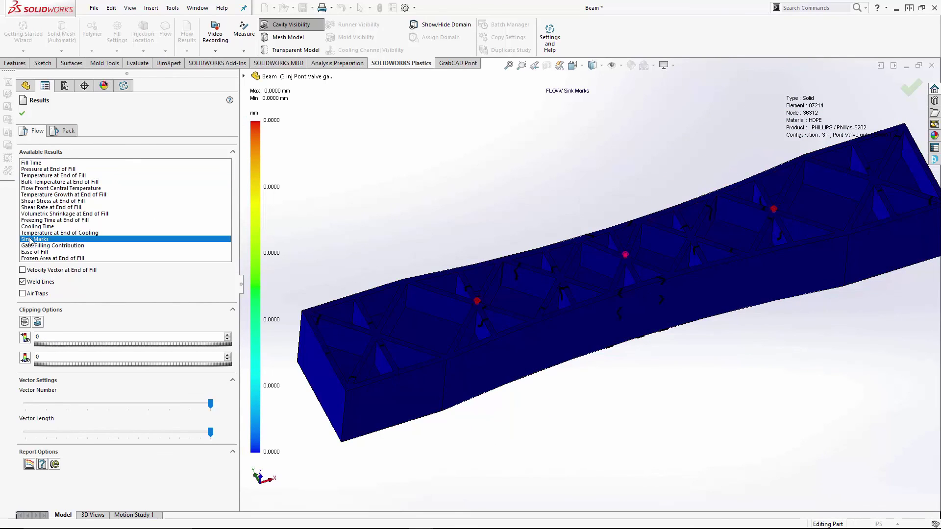
click(34, 162)
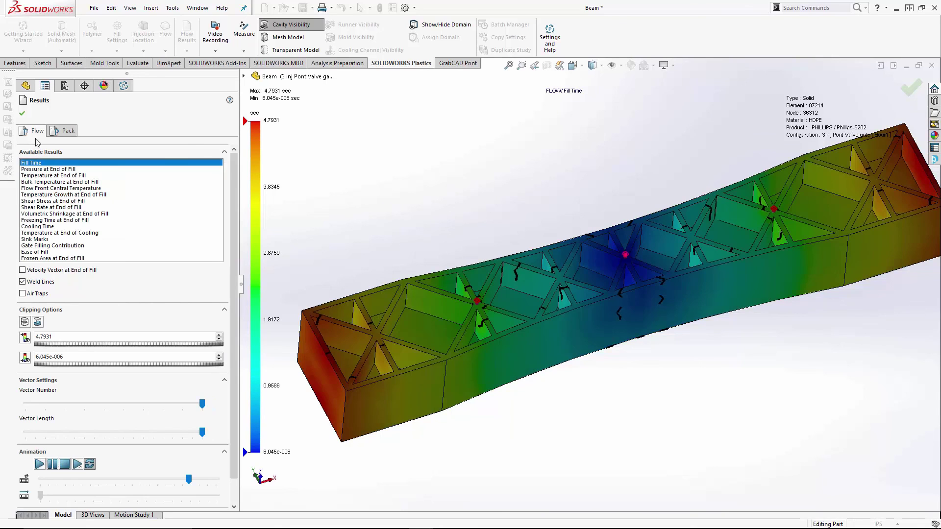
Close the valve-gate flow results and orbit the shaded beam to view its weld lines
click(23, 114)
middle_drag(560, 307, 605, 260)
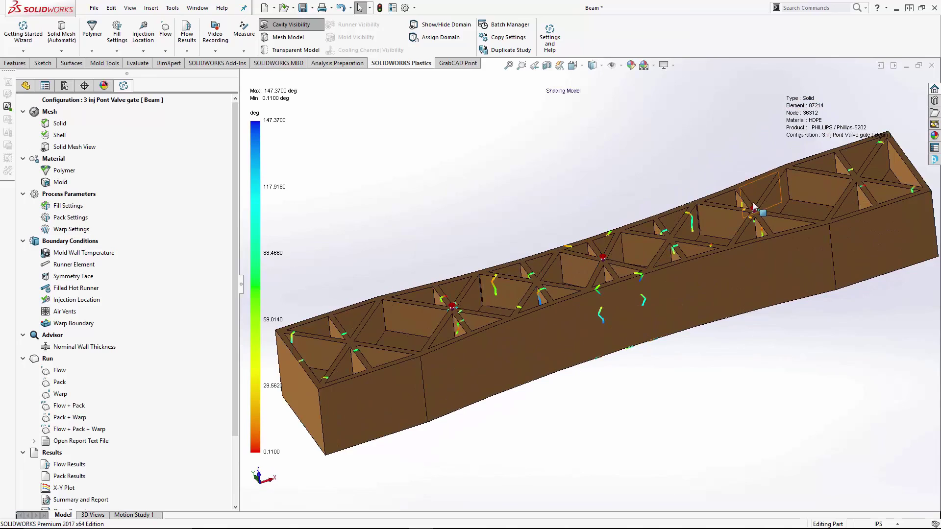